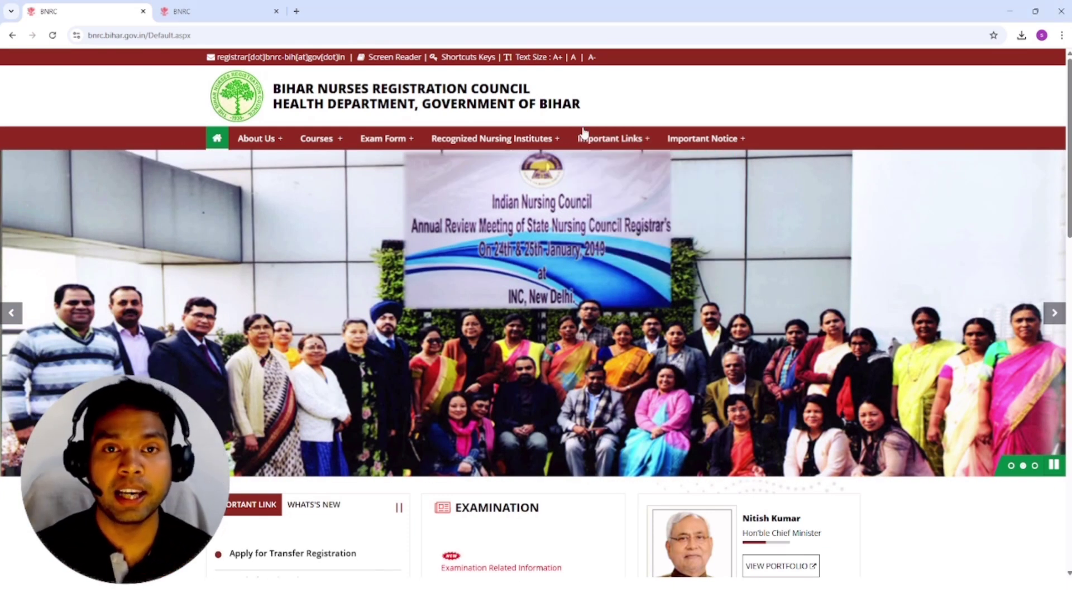
Step: Open the Apply for Registration of Bihar form and set Apply For to REGISTRATION
mouse_move(610, 139)
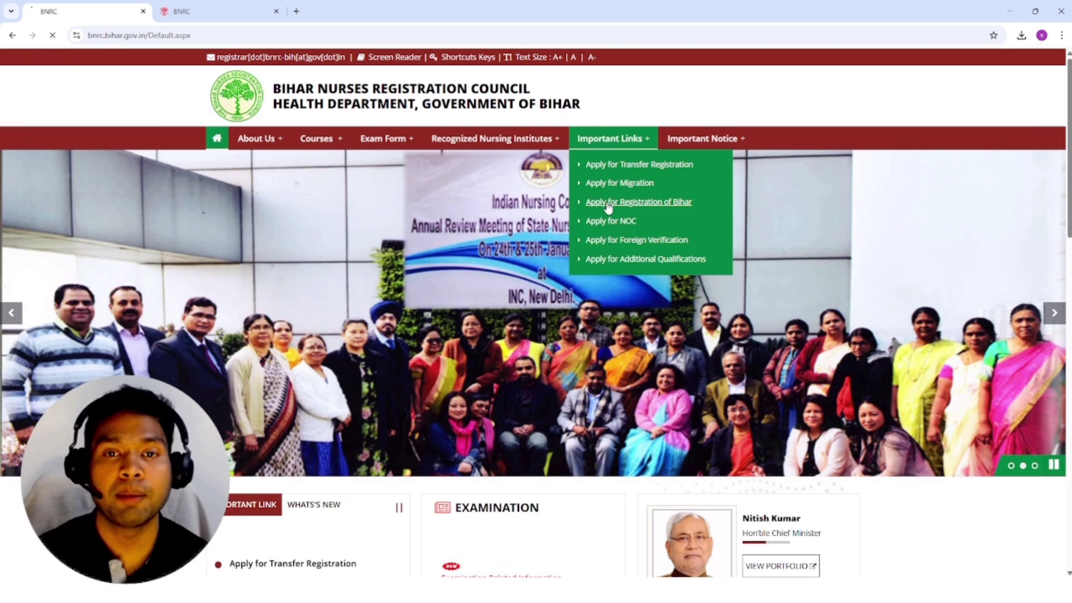
click(609, 203)
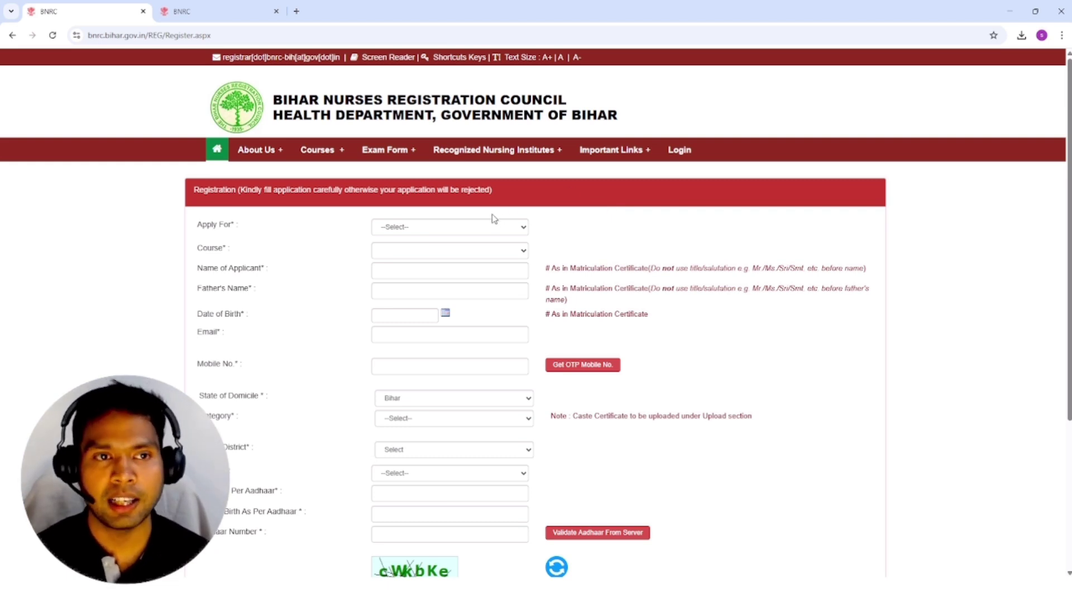
scroll(339, 228, down, 1)
drag(197, 169, 249, 171)
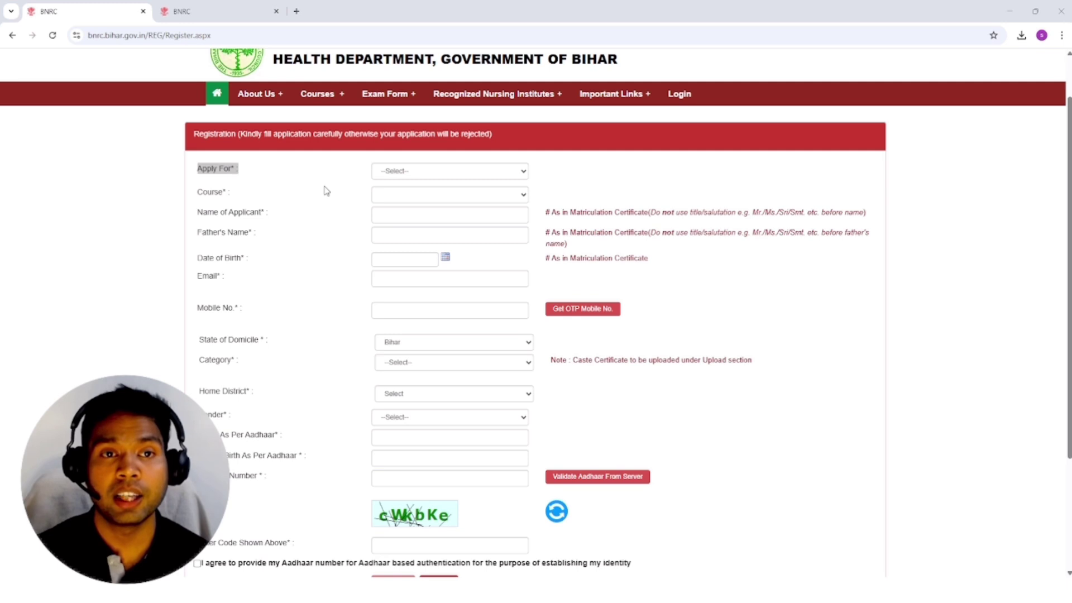
key(ctrl+plus)
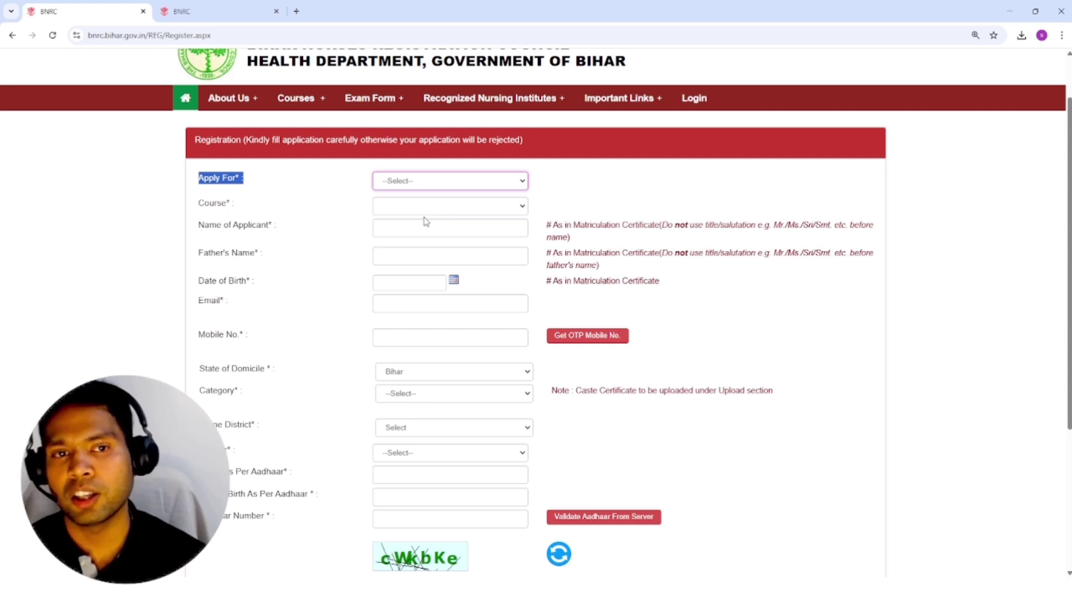
key(Down)
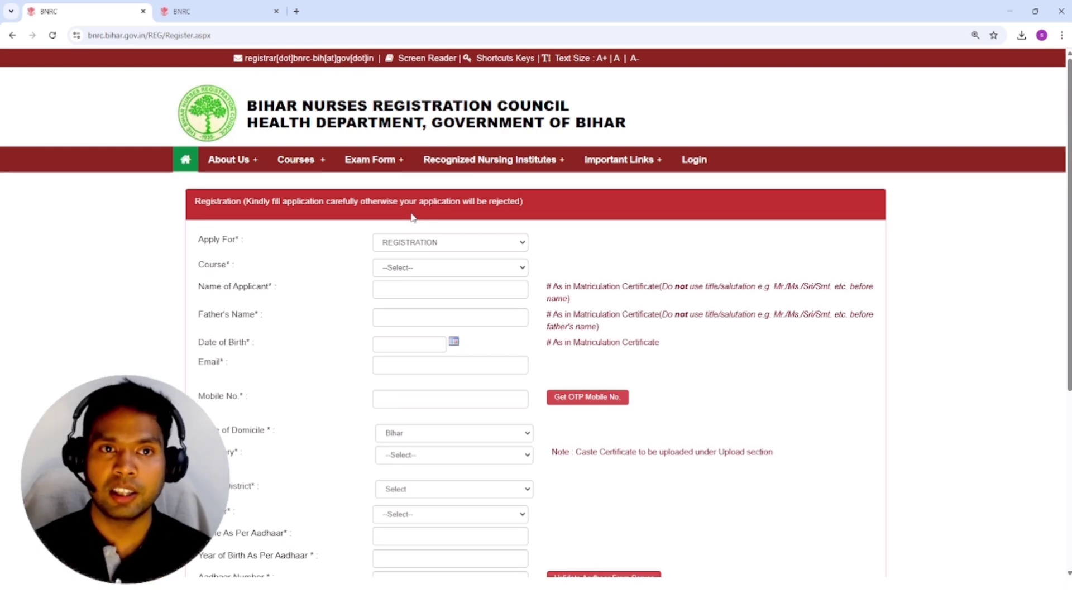
Step: Choose B.Sc. (Nursing) as the course and enter ABC as the name of the applicant
scroll(413, 217, down, 2)
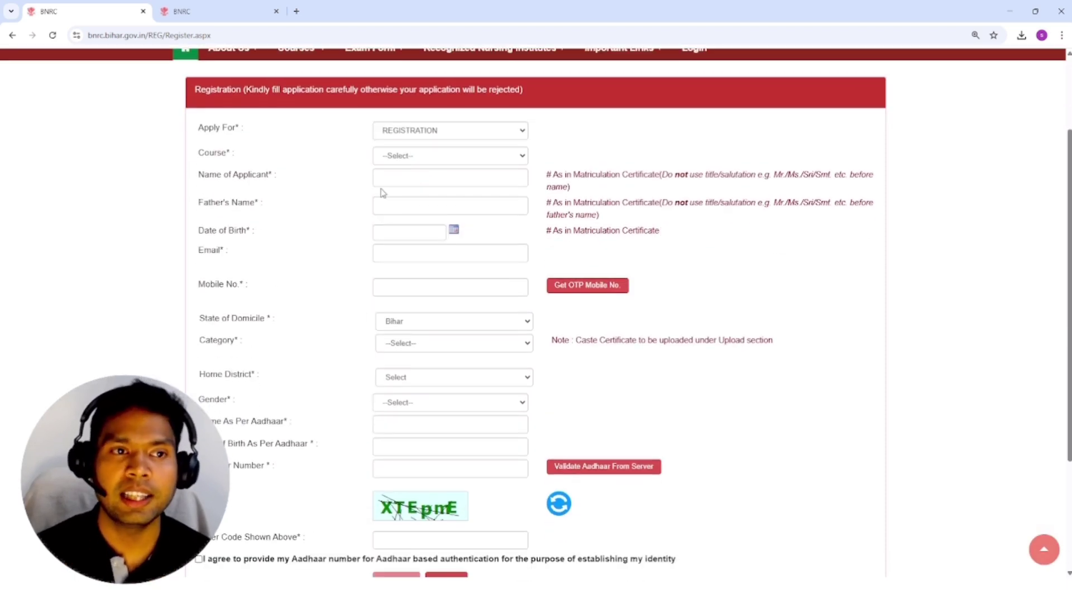
click(395, 158)
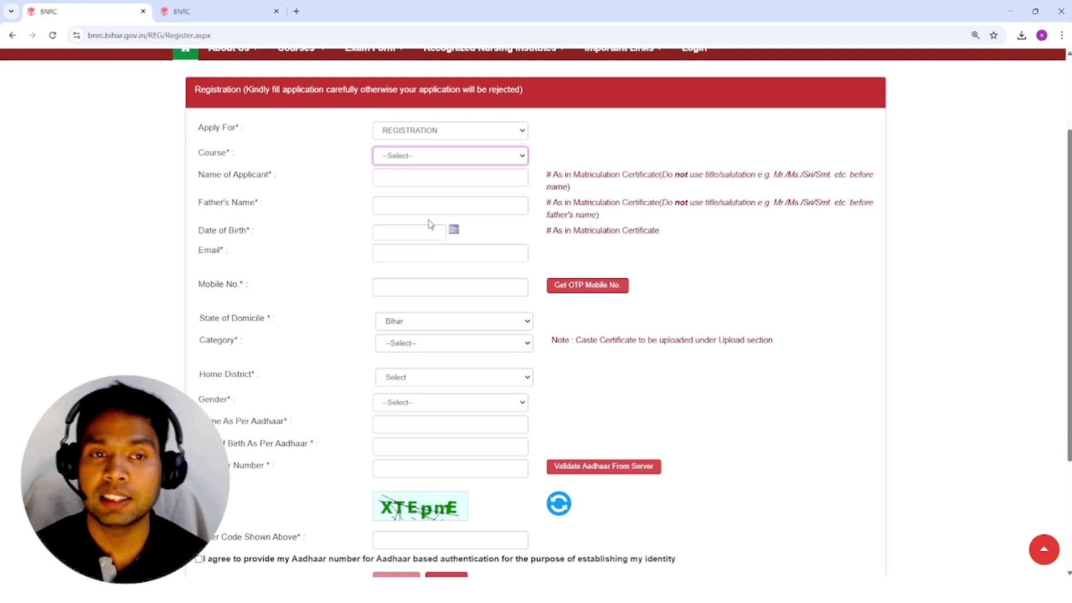
key(Down)
click(418, 180)
text(ABC)
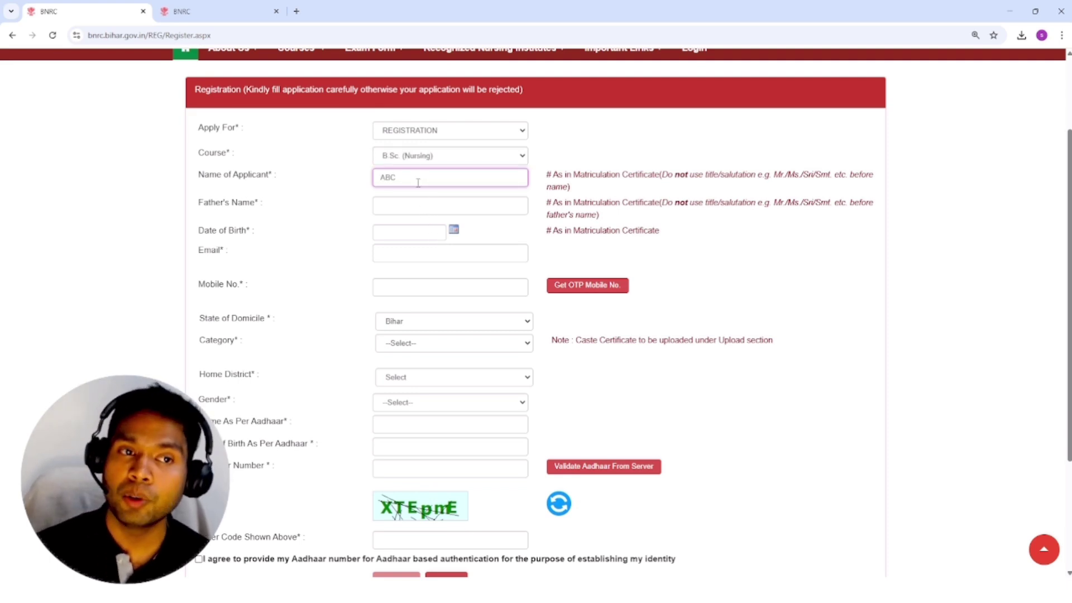
Step: Review the form's father's name, date of birth, email, mobile number, state of domicile and category fields
click(414, 206)
drag(198, 207, 263, 208)
scroll(221, 211, down, 1)
drag(201, 175, 263, 179)
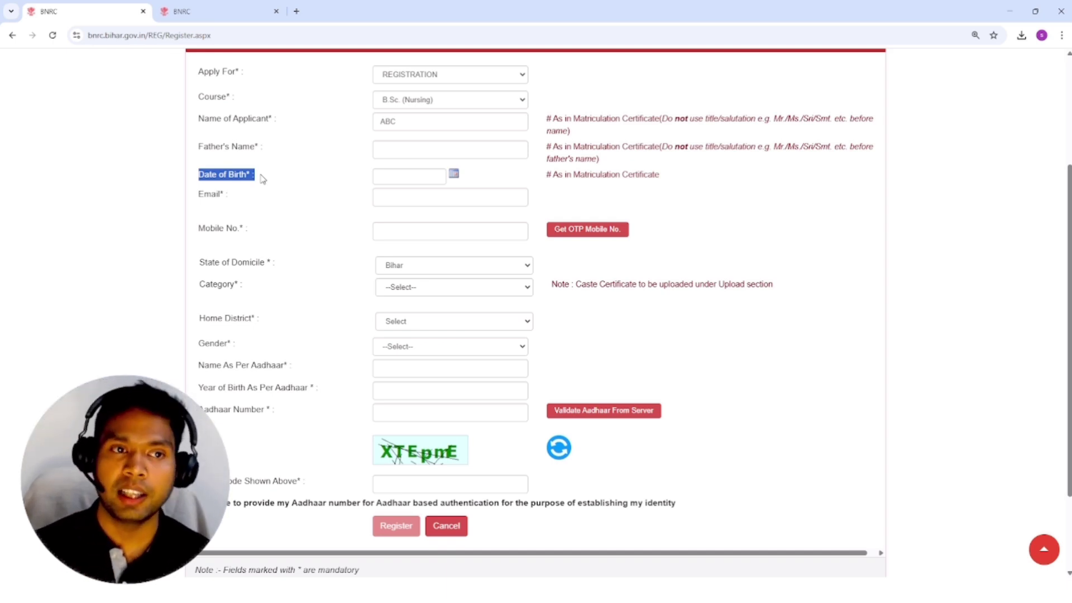
drag(201, 196, 255, 206)
scroll(236, 144, down, 2)
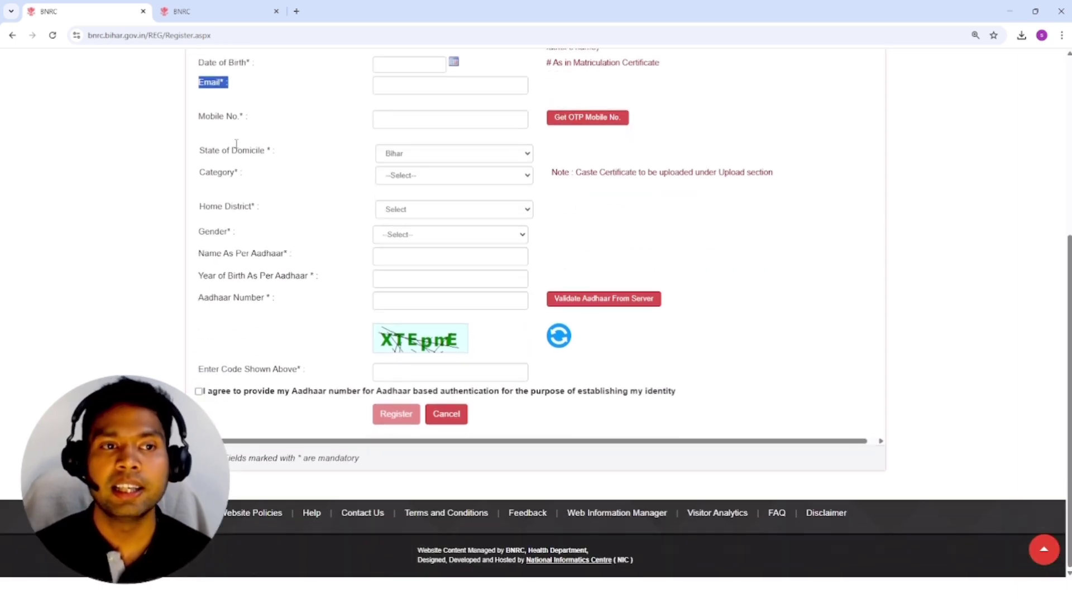
drag(199, 117, 245, 117)
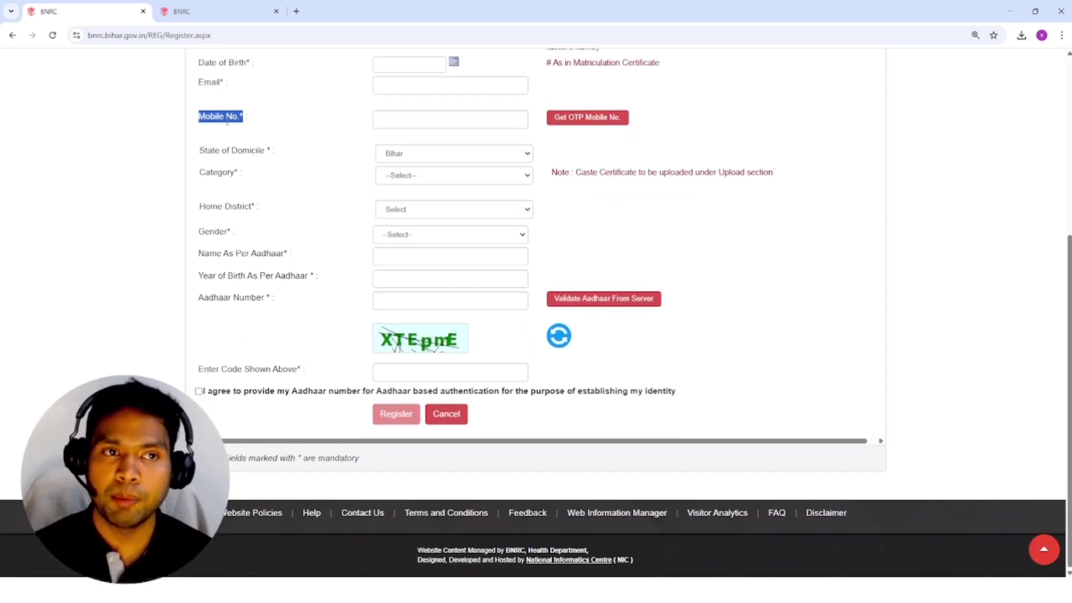
click(227, 122)
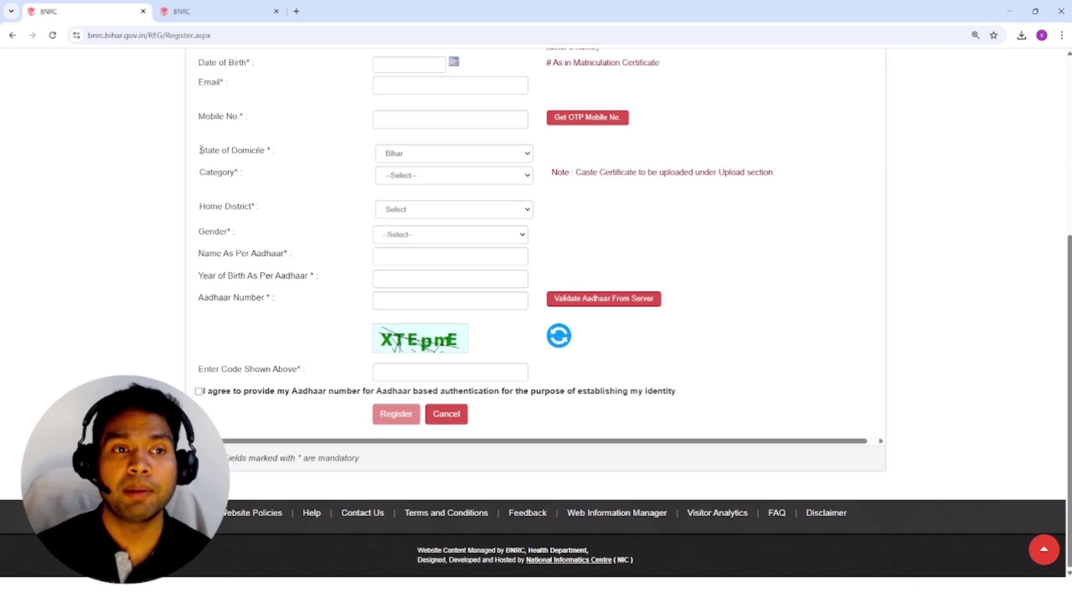
drag(200, 149, 286, 155)
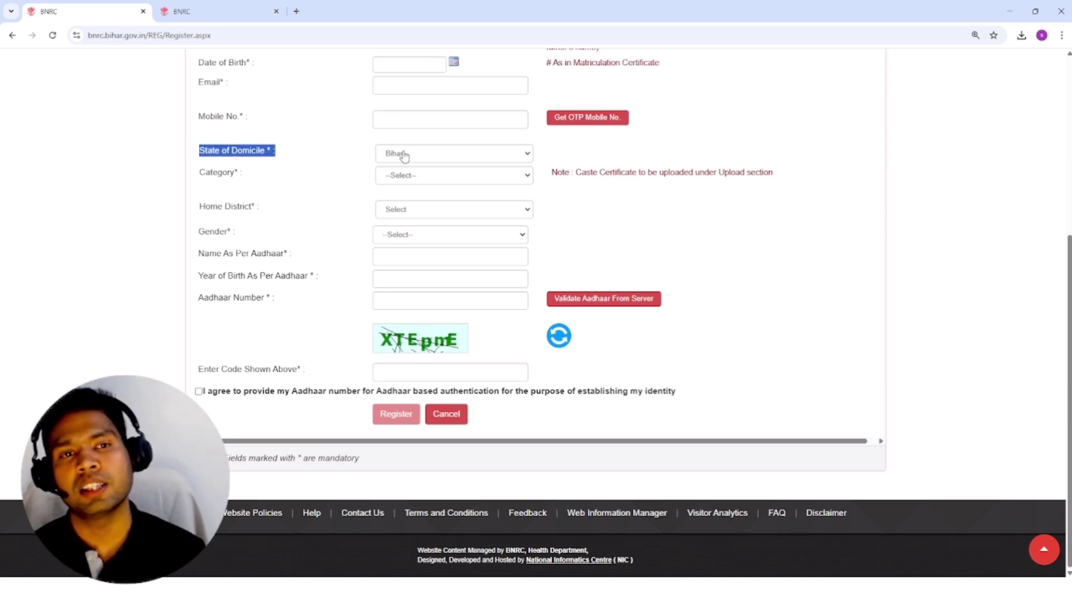
drag(200, 172, 245, 179)
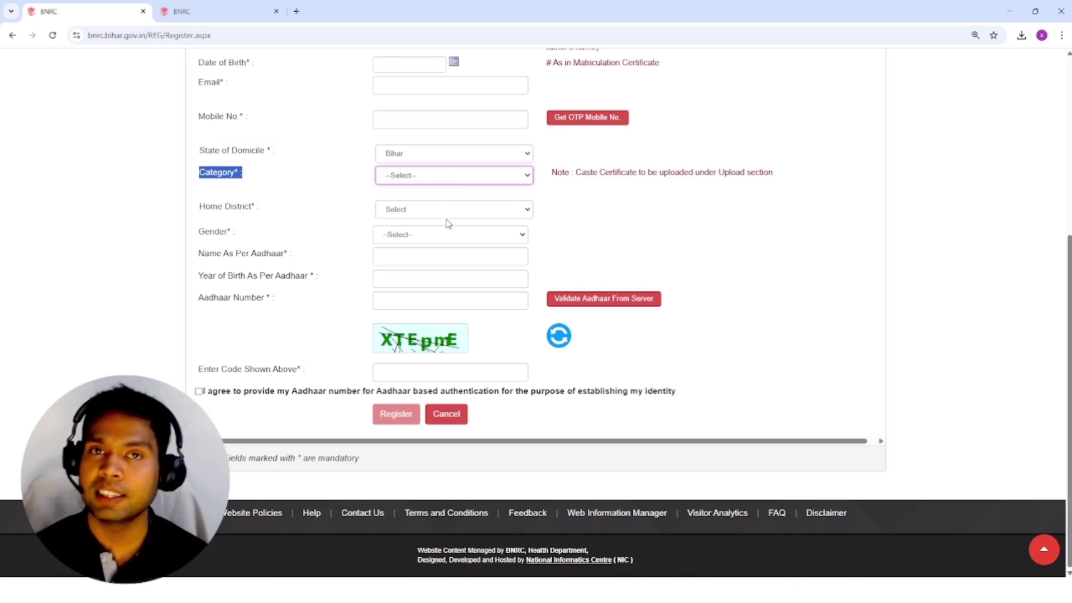
key(alt+Tab)
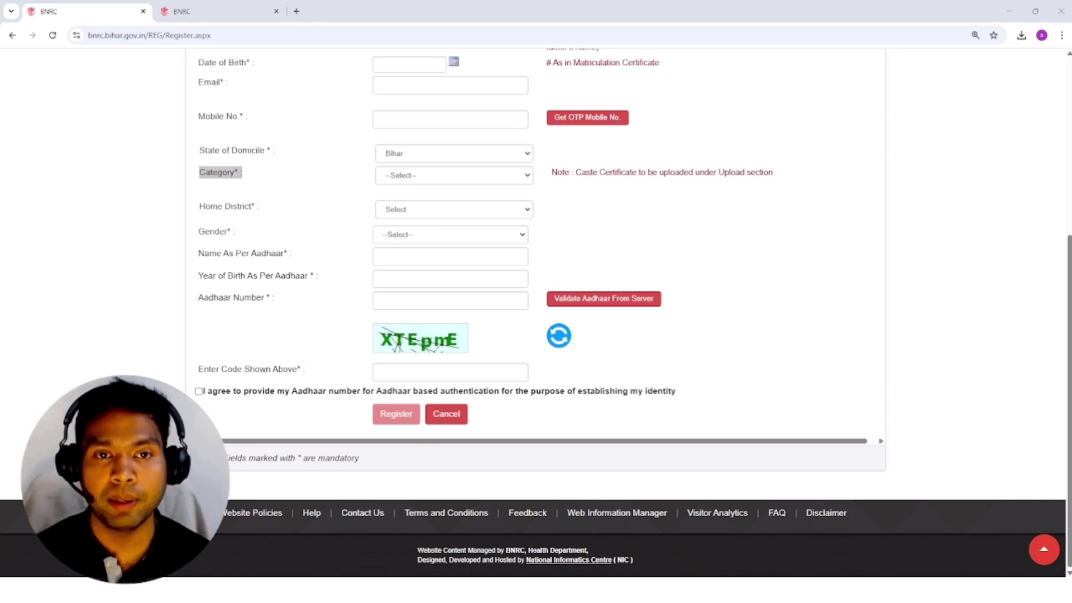
key(alt+Tab)
Step: Set the home district to PATNA and the gender to Male
drag(196, 207, 262, 208)
click(416, 212)
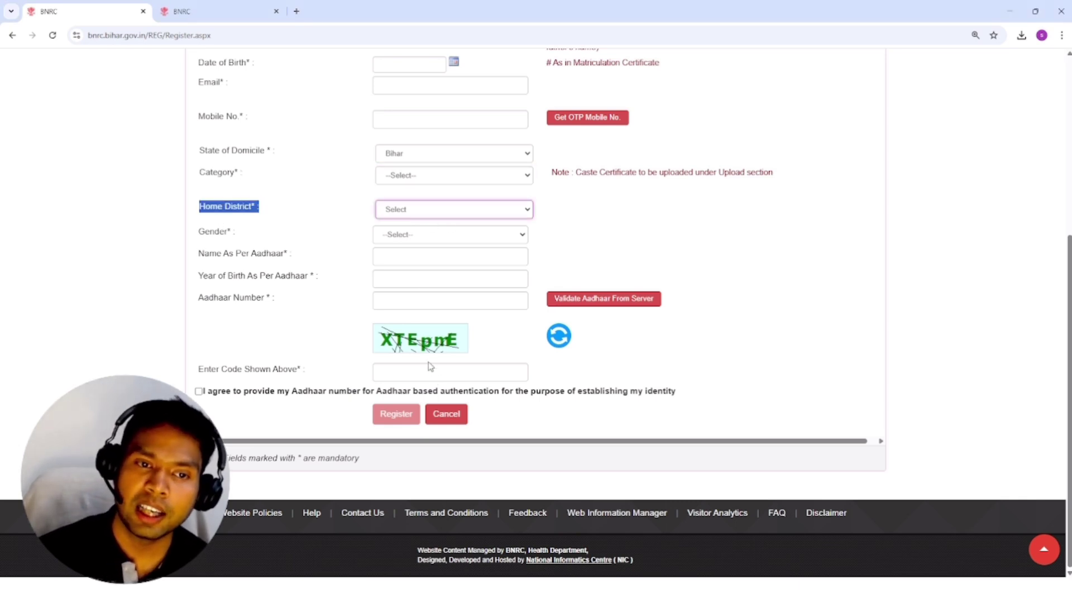
text(patna)
key(Tab)
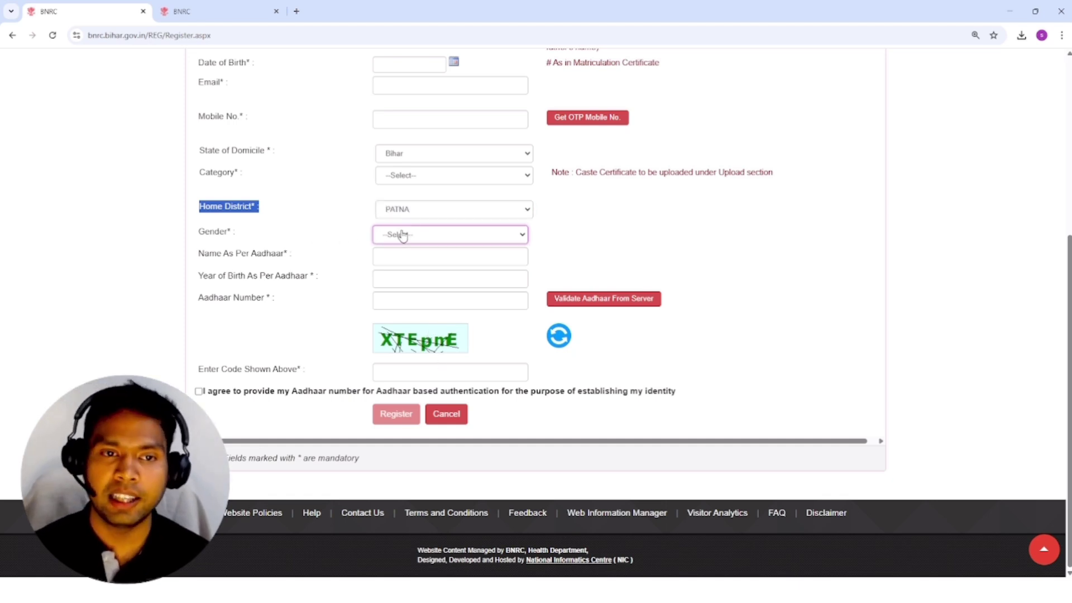
key(m)
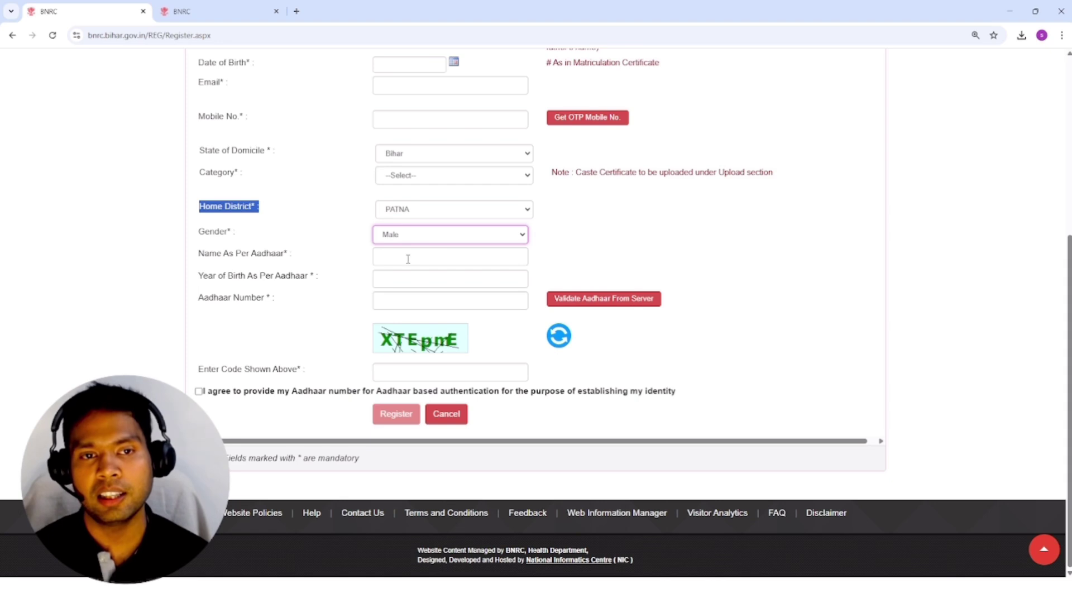
Step: Review the Aadhaar detail and captcha code fields, and tick the consent to Aadhaar-based authentication
click(392, 259)
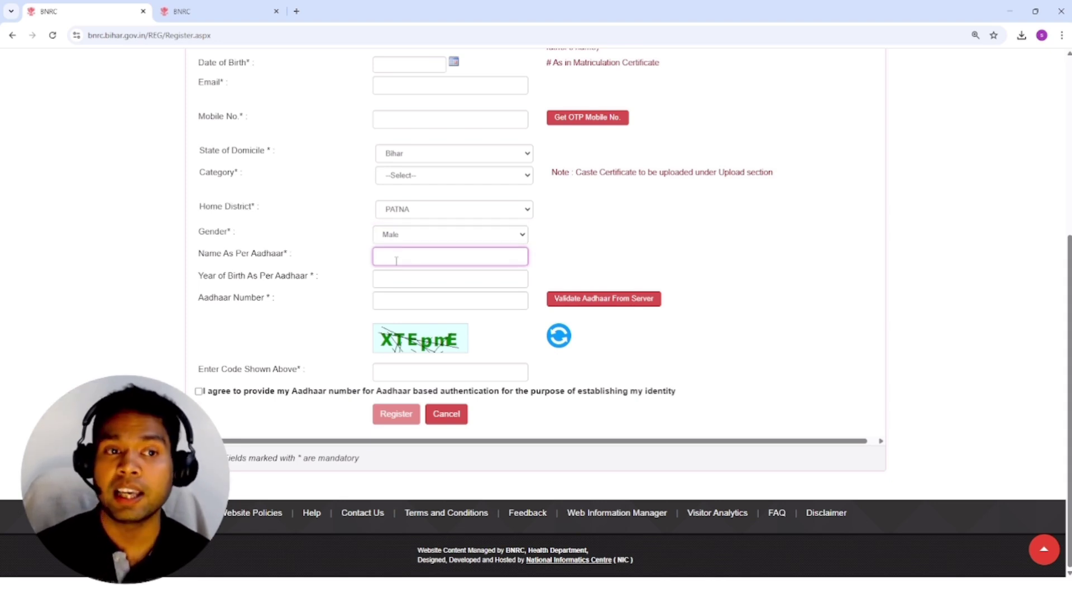
click(401, 282)
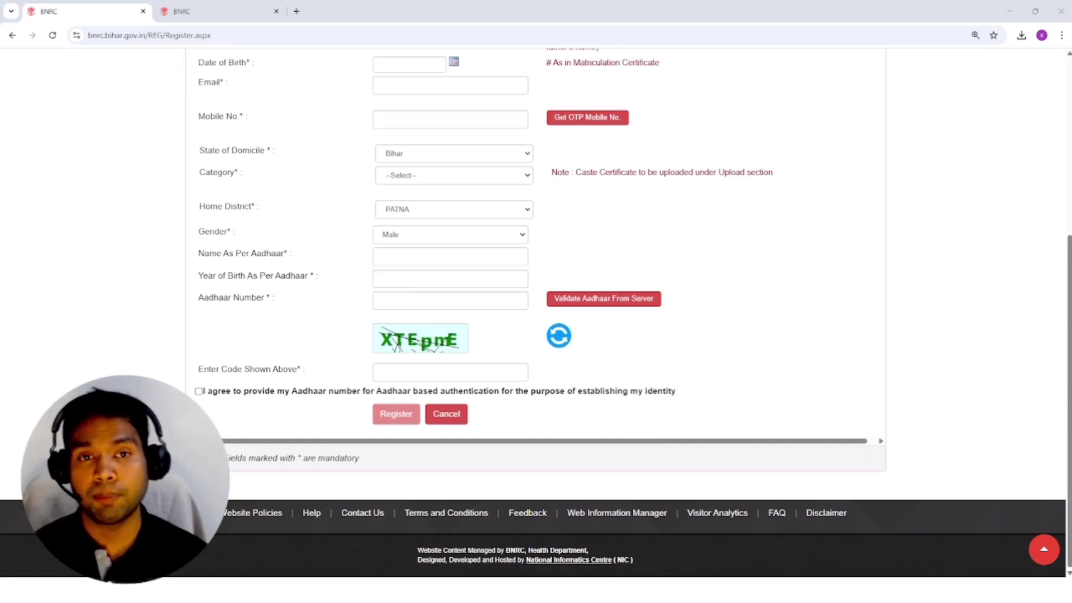
click(401, 276)
click(413, 300)
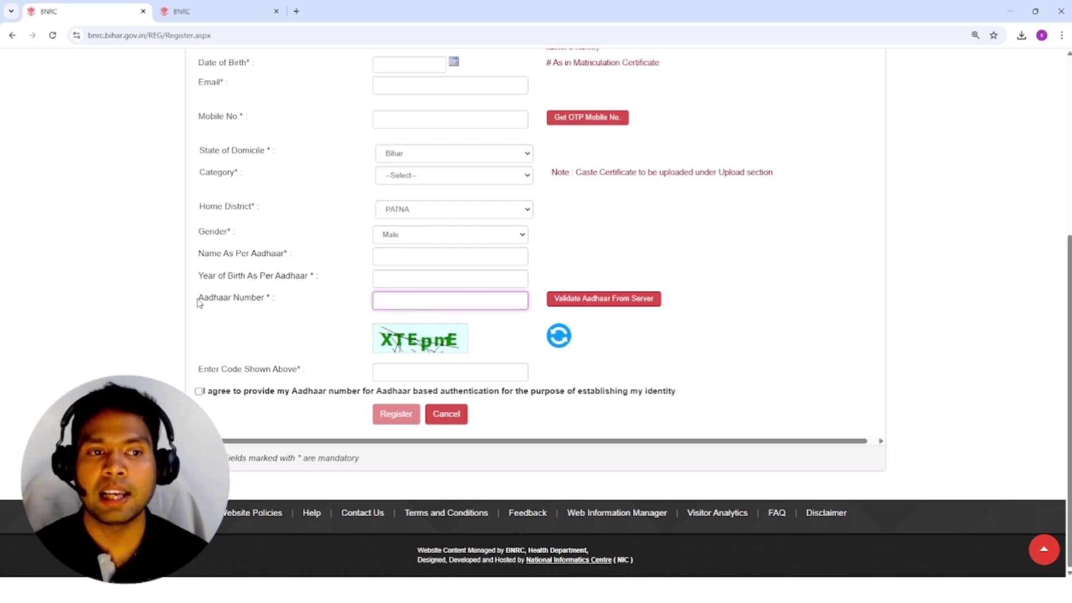
drag(199, 303, 275, 301)
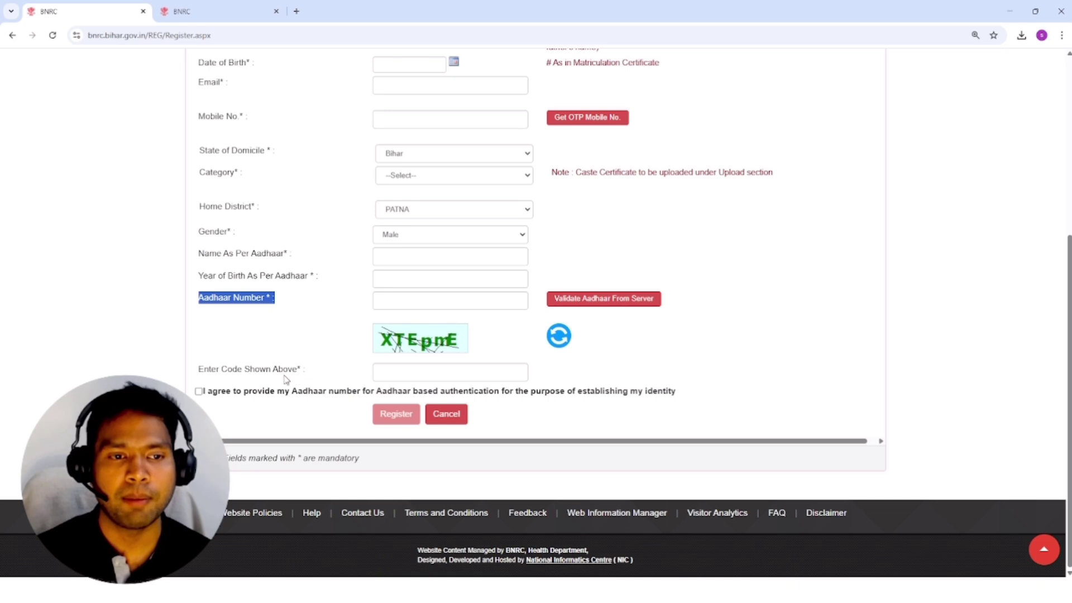
click(392, 367)
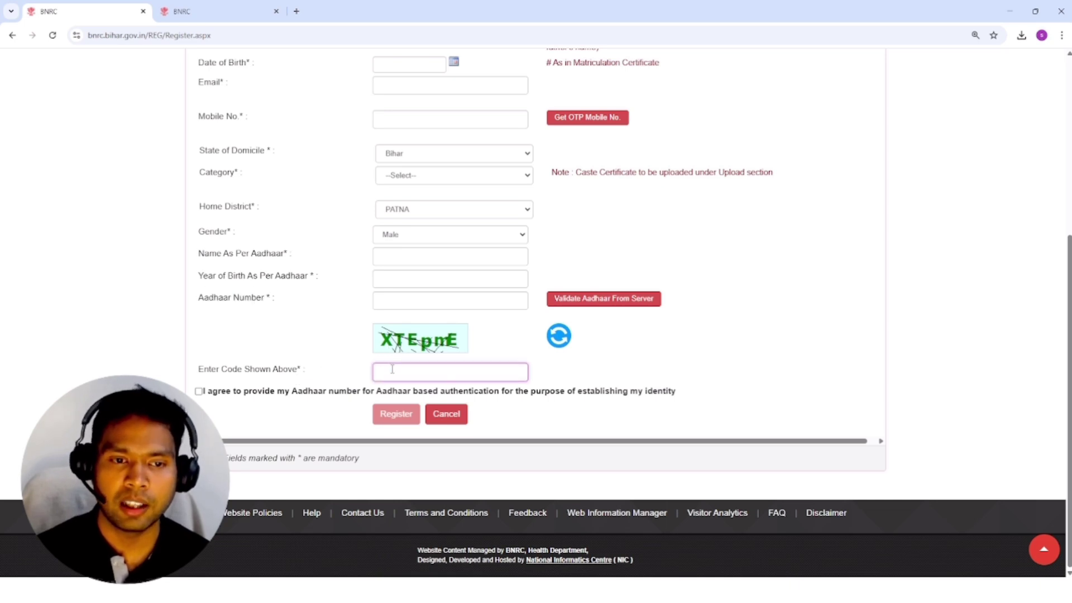
click(198, 391)
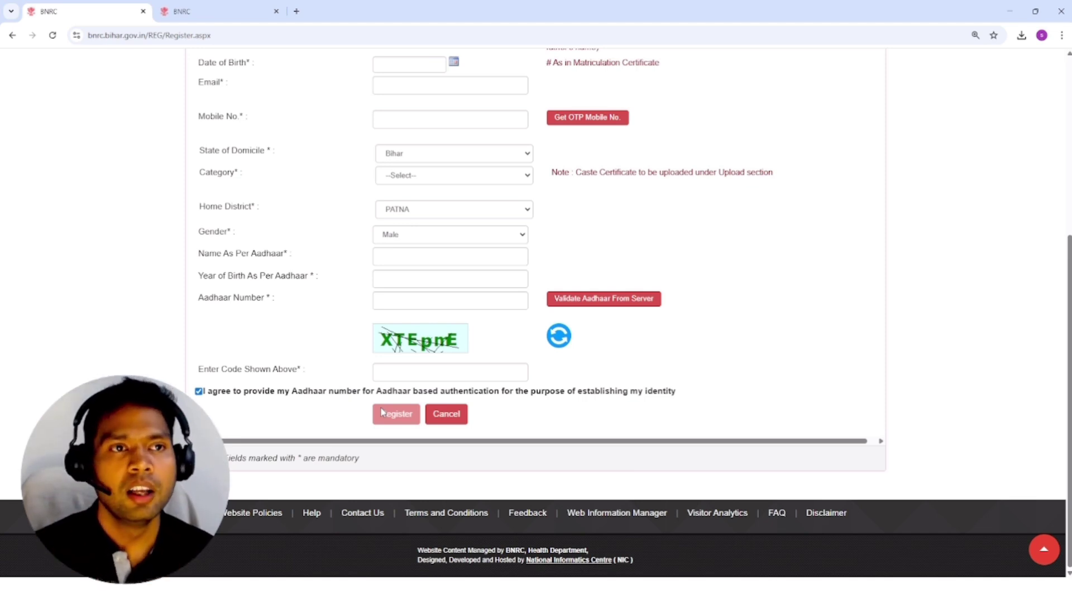
Step: Switch to the open BNRC login page and try to log in with the credentials already filled in
click(225, 15)
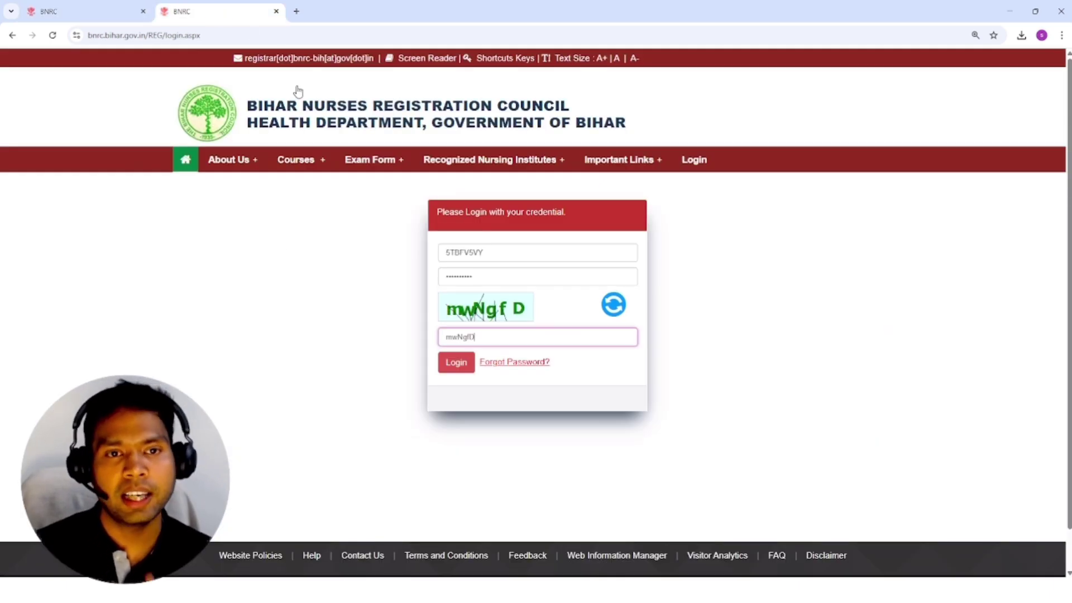
scroll(298, 91, down, 1)
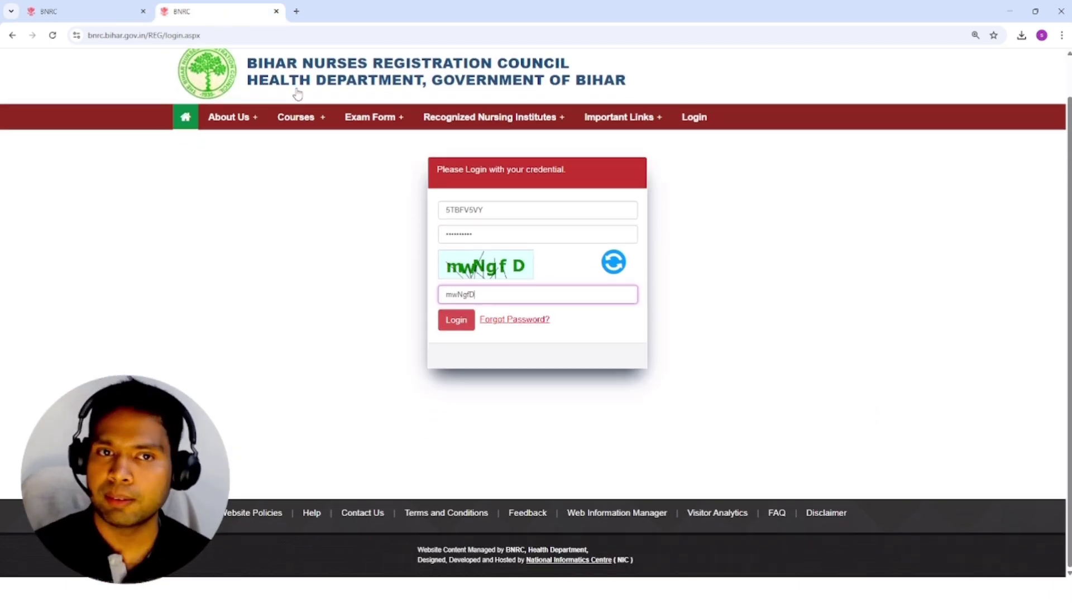
click(460, 327)
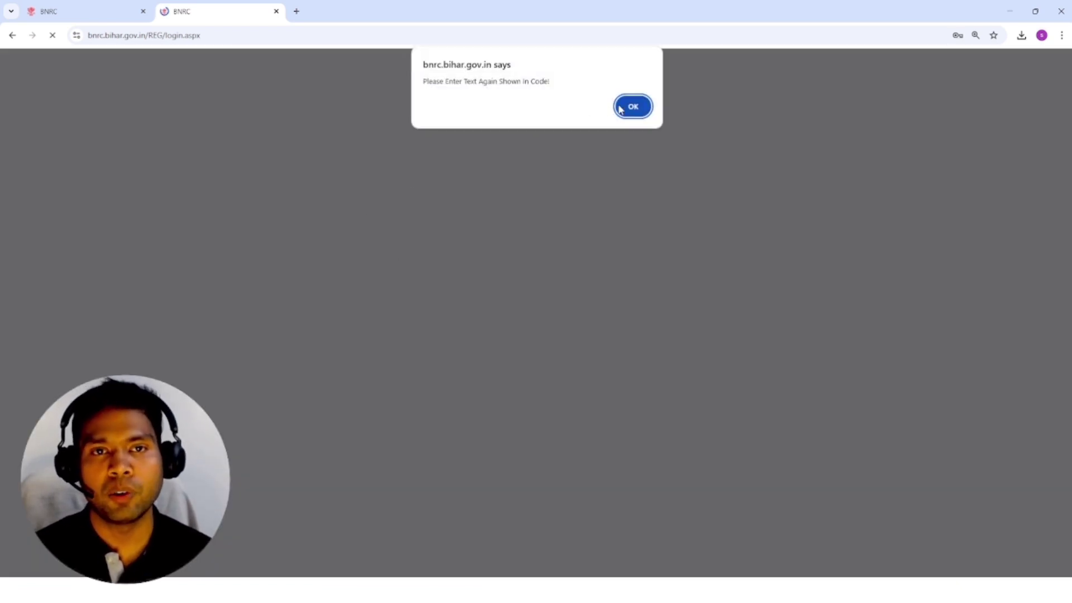
click(621, 109)
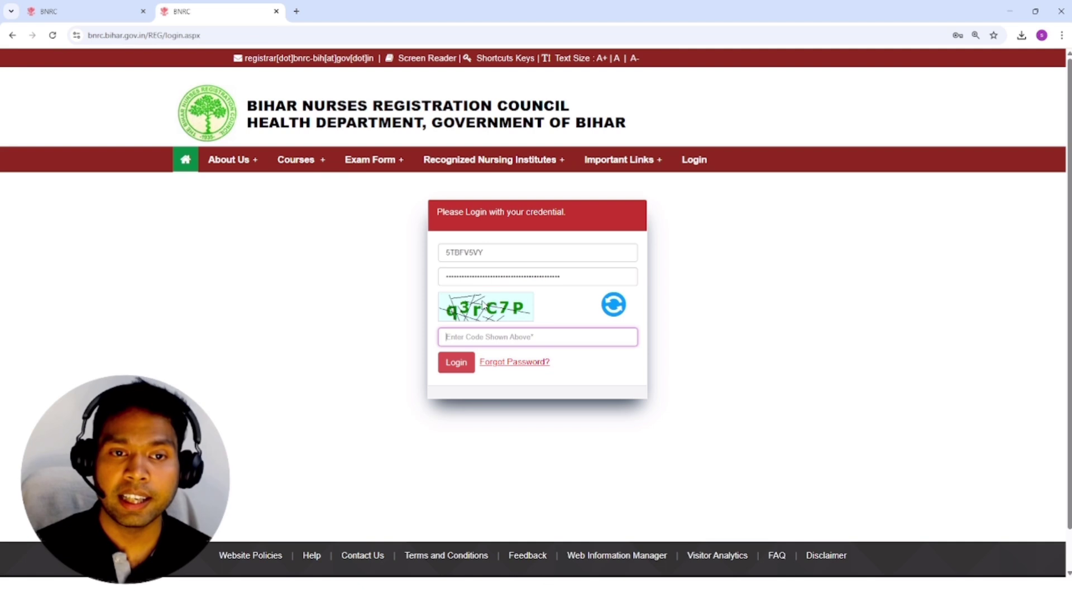
Step: Enter the displayed captcha code, replace the account password and log in to the applicant account
text(q)
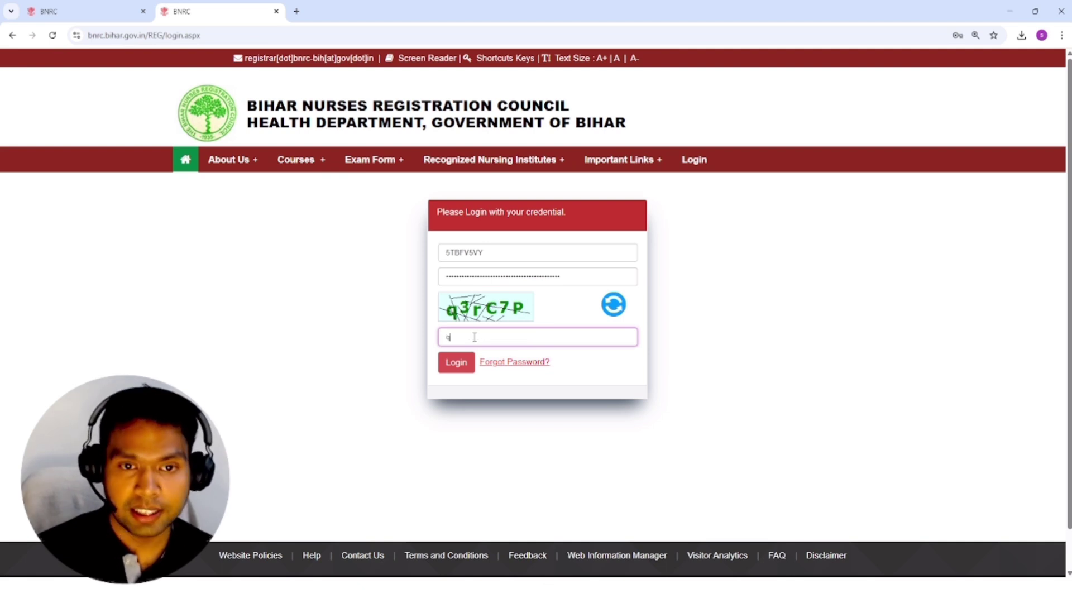
text(3rC7P)
click(571, 283)
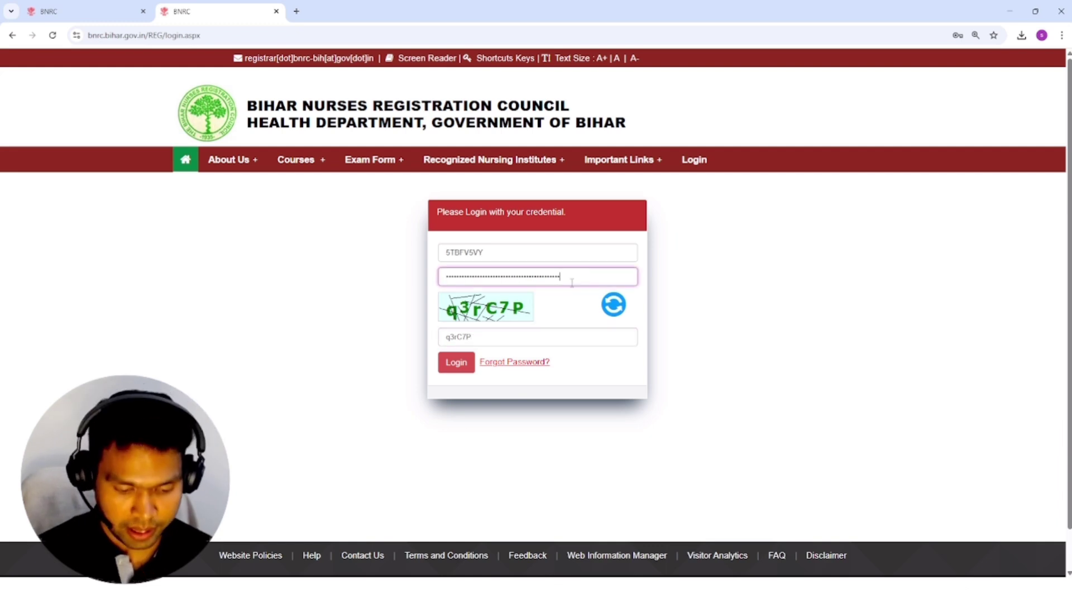
key(ctrl+a)
text(*****)
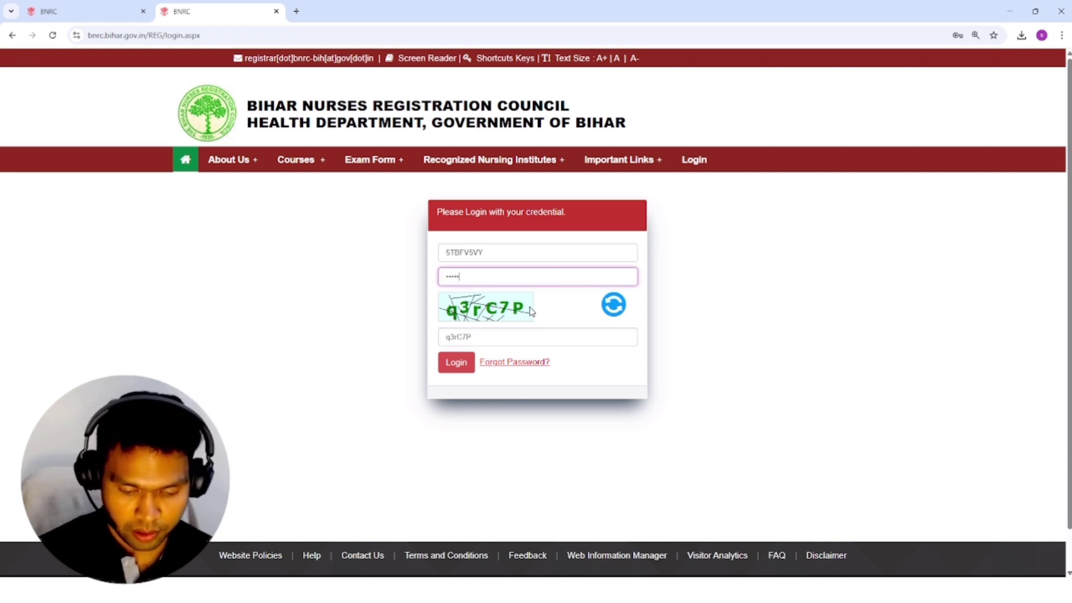
key(Return)
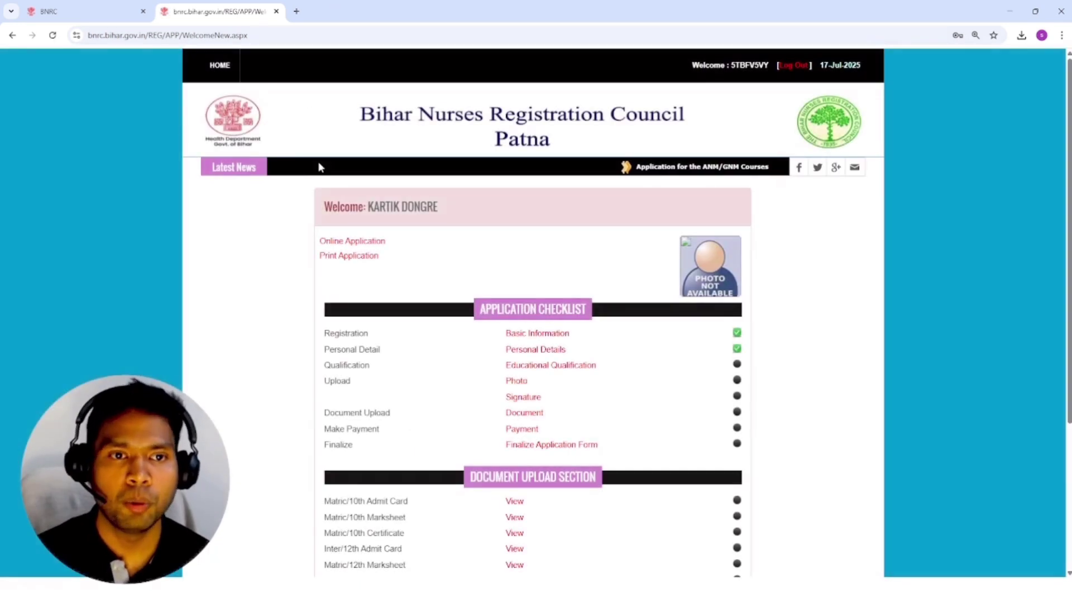
Step: Examine the Registration and Personal Detail entries in the application checklist
scroll(318, 165, down, 3)
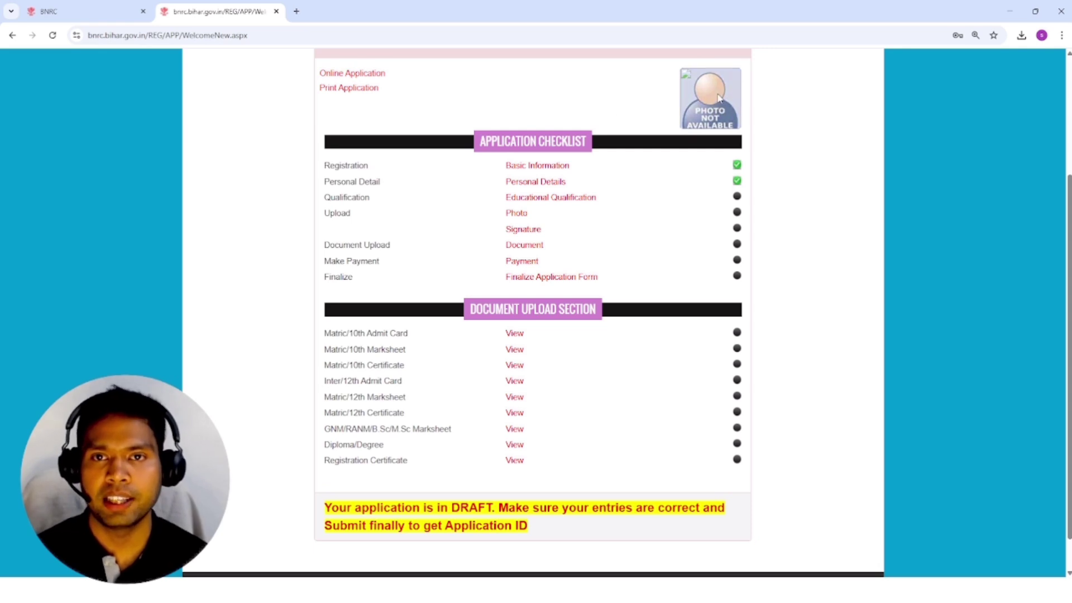
drag(324, 166, 601, 172)
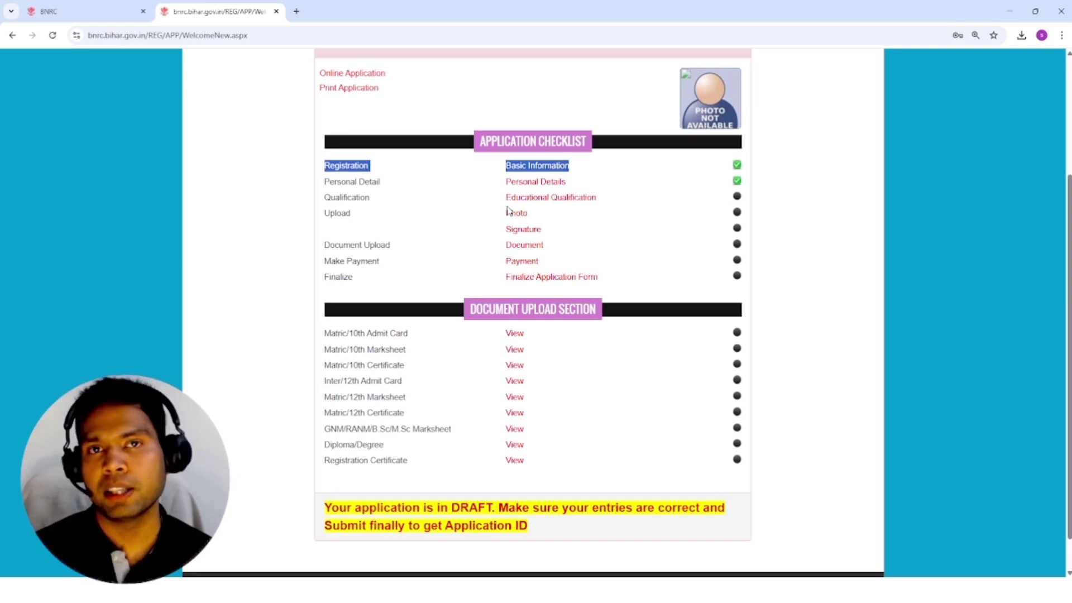
drag(324, 181, 407, 187)
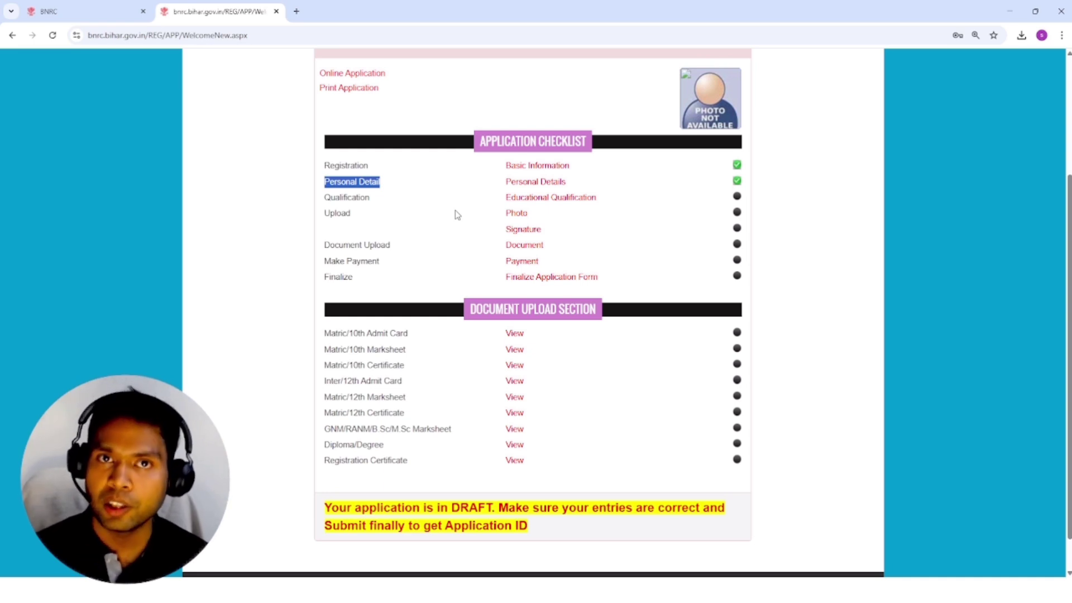
Step: Open the Educational Qualification form from the application checklist and examine its Institution Details fields
click(518, 202)
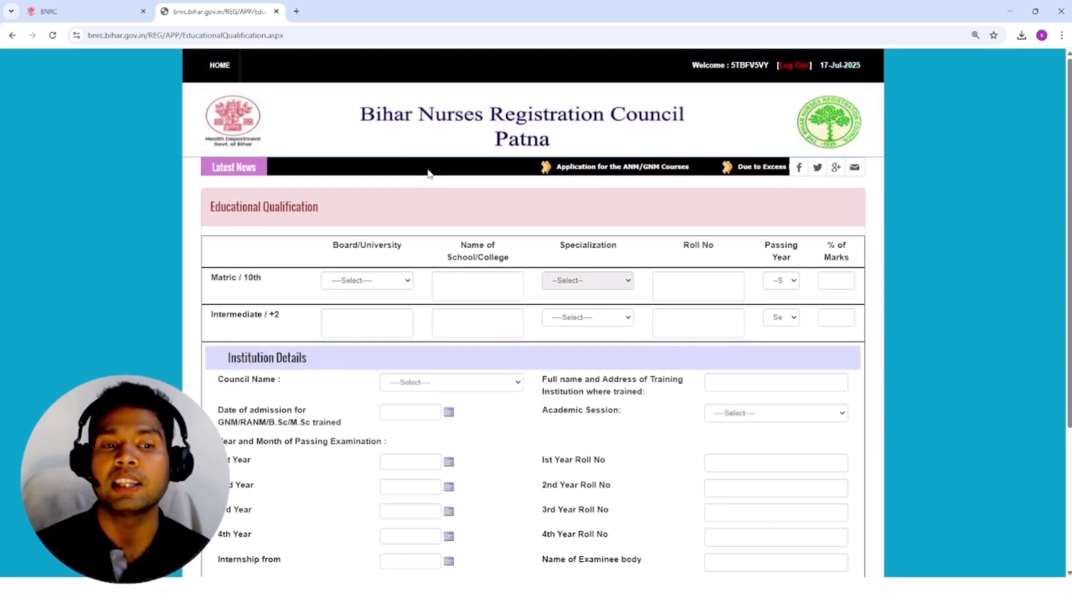
scroll(425, 175, down, 3)
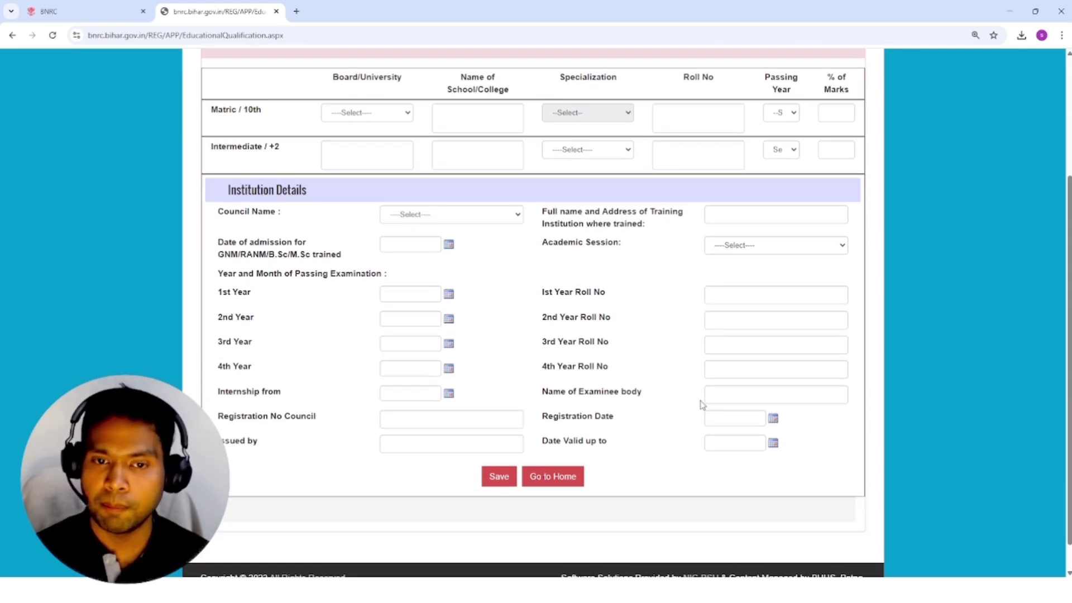
scroll(686, 398, down, 1)
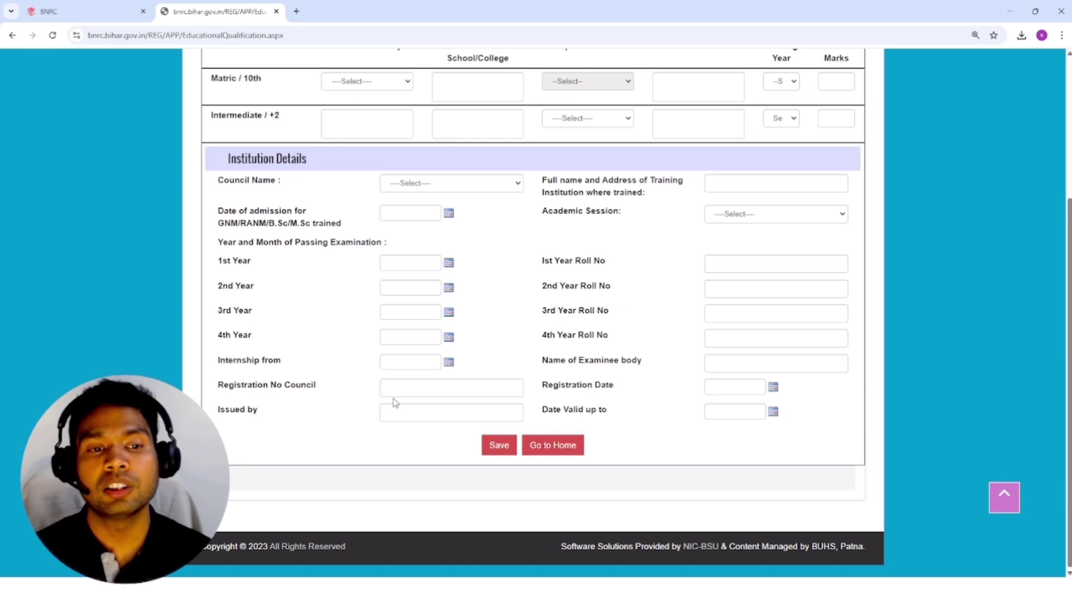
click(423, 187)
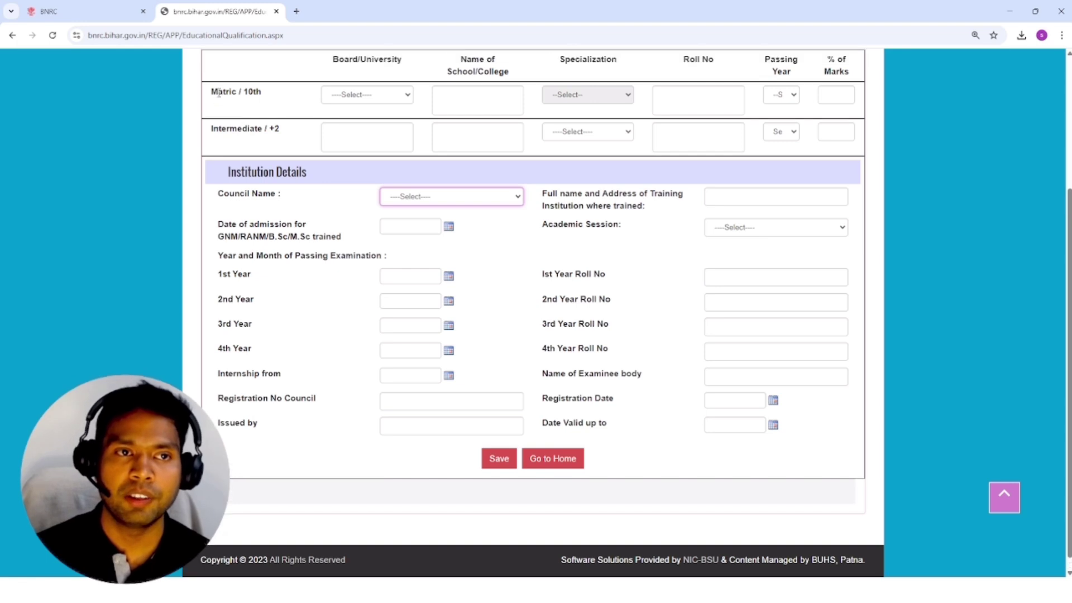
Step: Examine the Matric / 10th and Intermediate / +2 rows of the Educational Qualification form, including school name and roll number fields
scroll(219, 90, up, 2)
drag(209, 191, 273, 207)
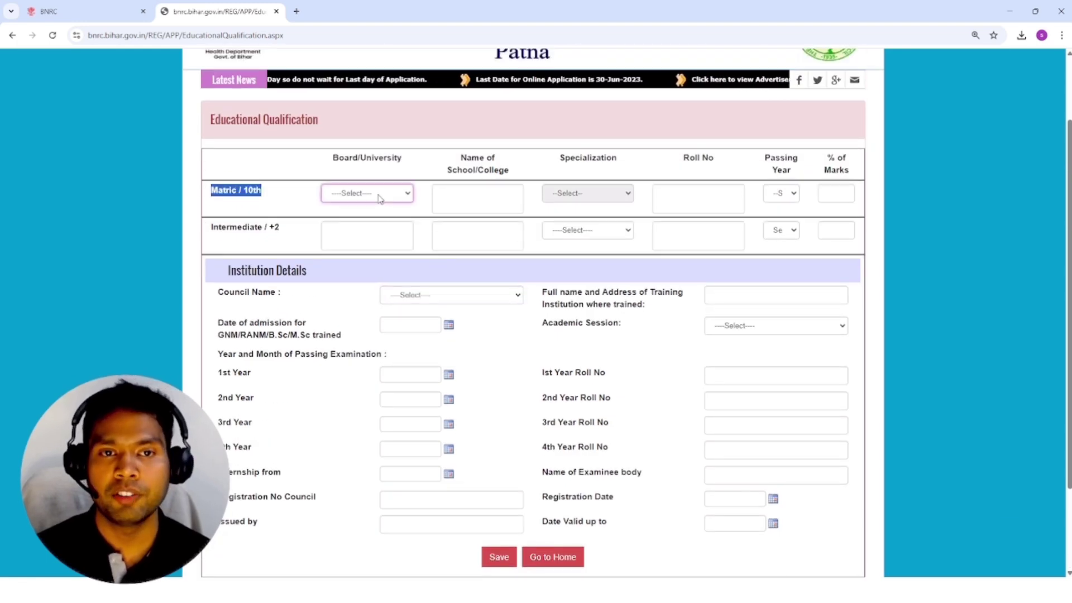
click(488, 197)
click(697, 199)
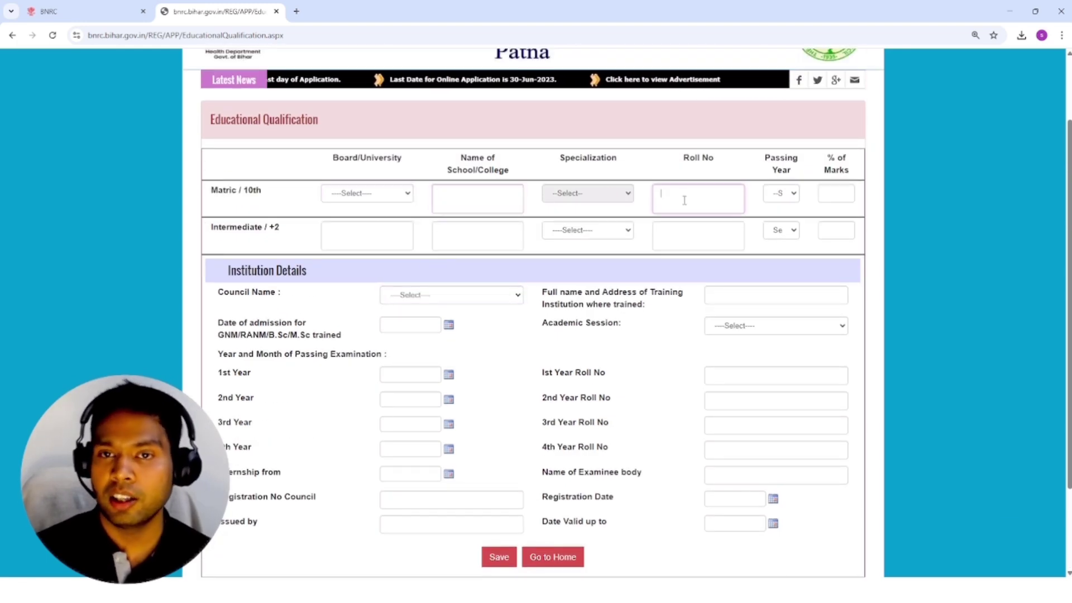
drag(204, 234, 262, 230)
scroll(267, 235, down, 2)
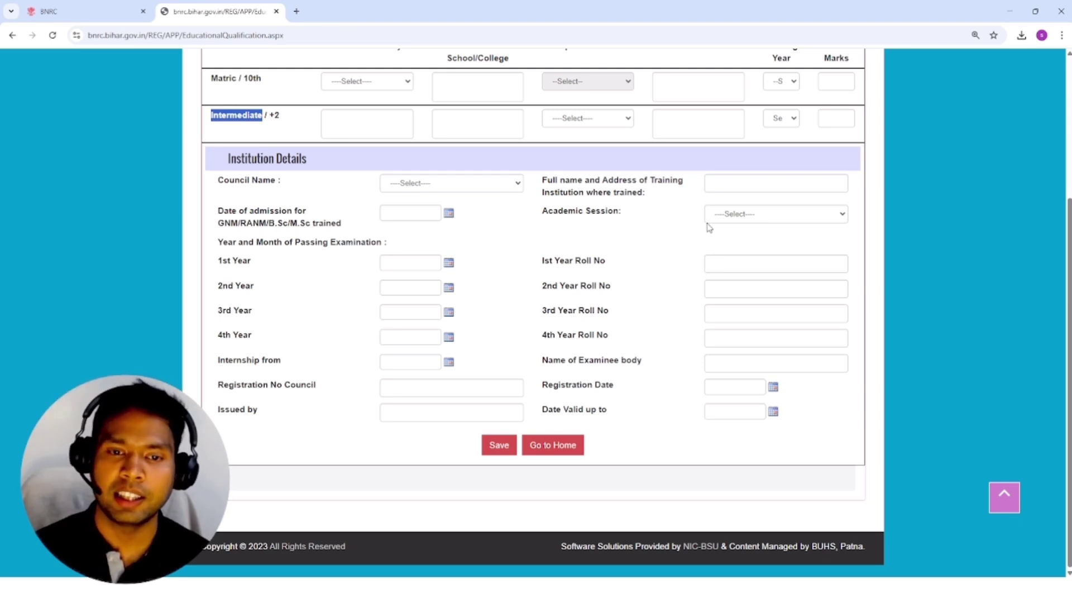
Step: Leave the Educational Qualification form unsaved and return to the applicant's home page
click(566, 446)
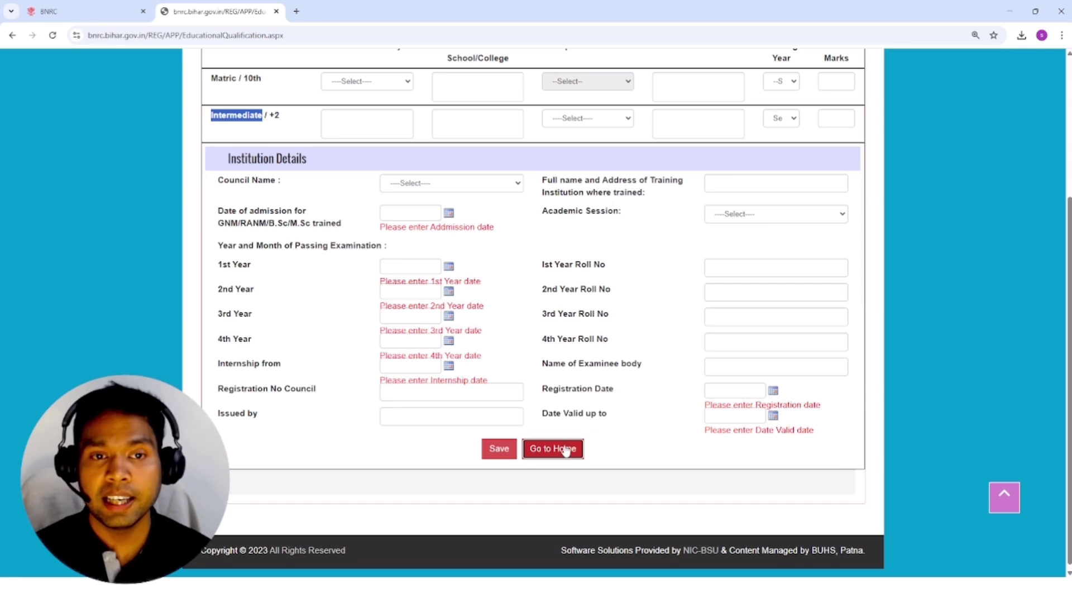
scroll(566, 450, up, 4)
scroll(485, 326, down, 1)
scroll(485, 327, up, 1)
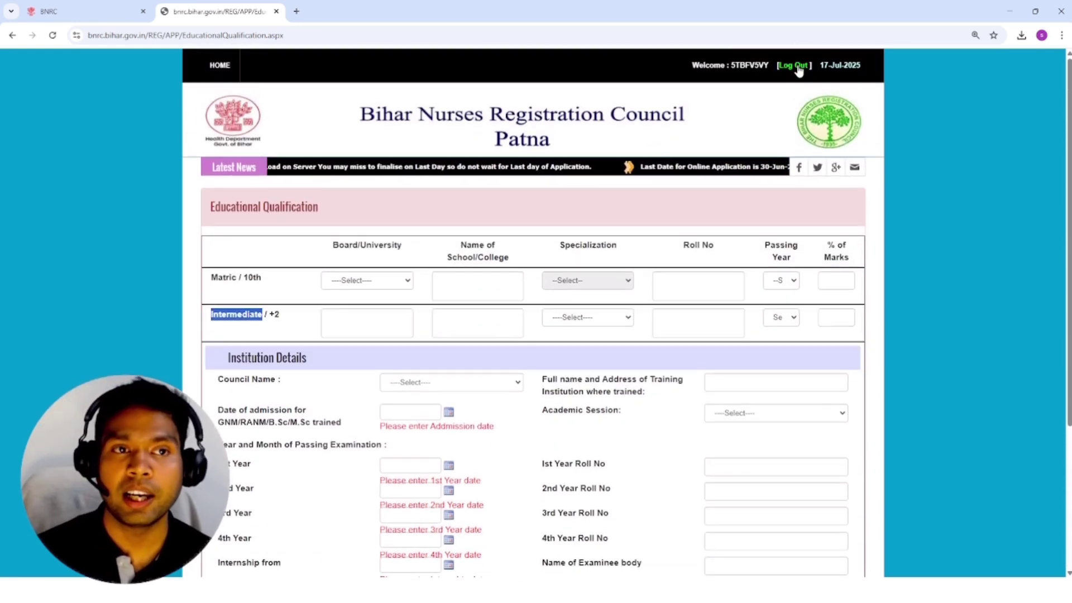
click(217, 71)
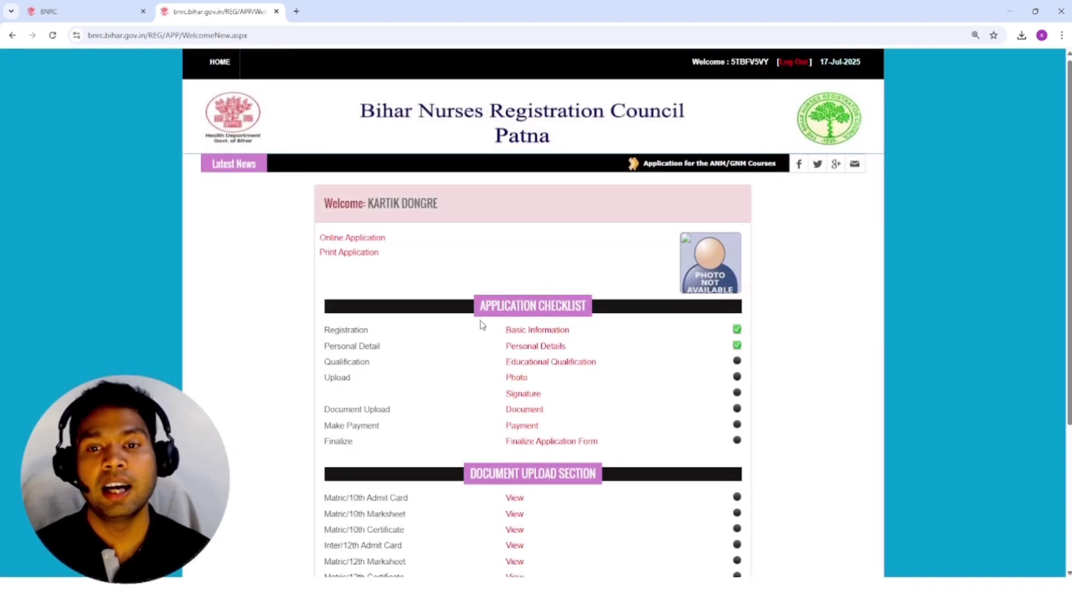
Step: Review the photo and signature upload requirements and return to the application checklist
click(509, 379)
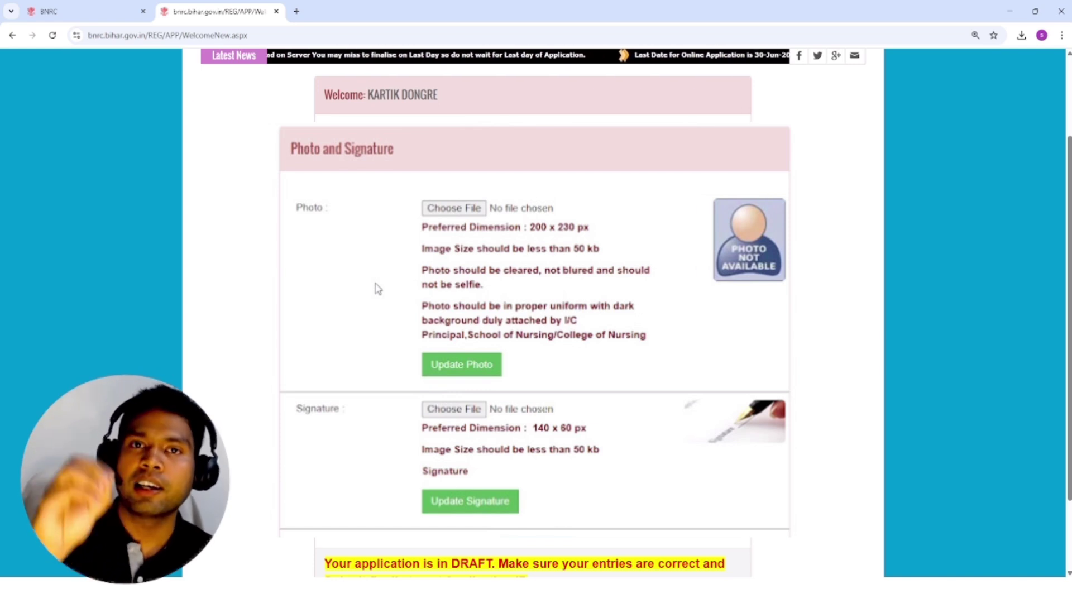
key(alt+Left)
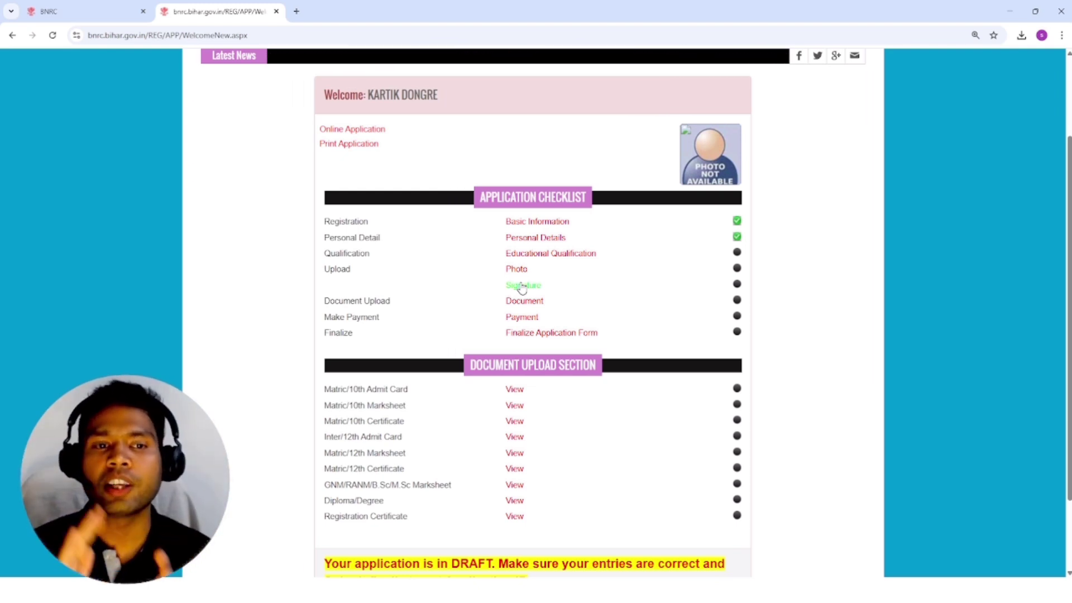
scroll(521, 287, down, 1)
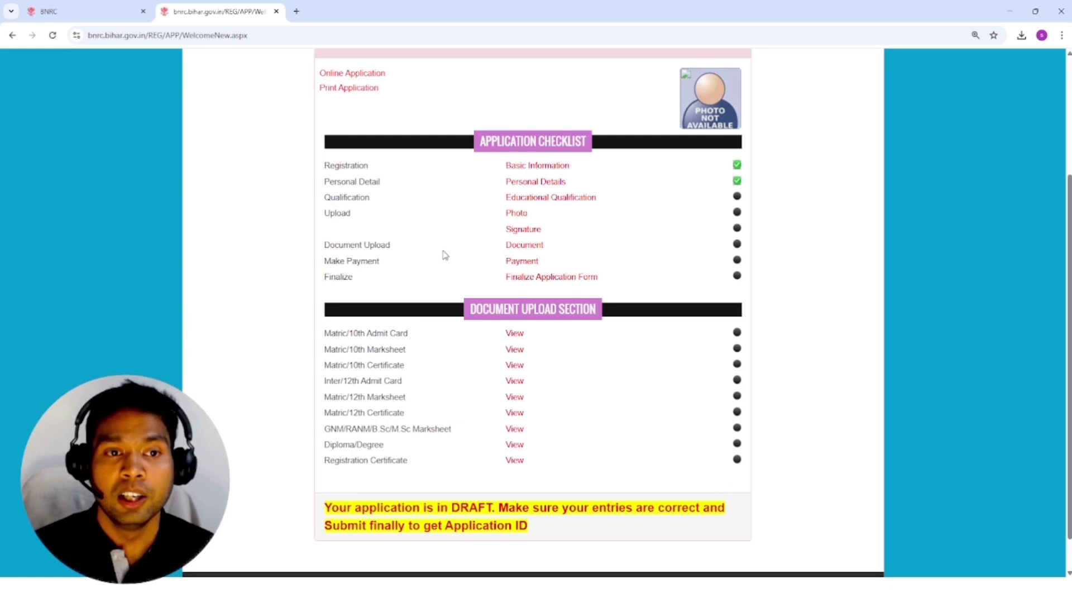
Step: Open the Upload Documents page and examine the Matric/10th certificate and marksheet rows with their certificate number field
click(514, 246)
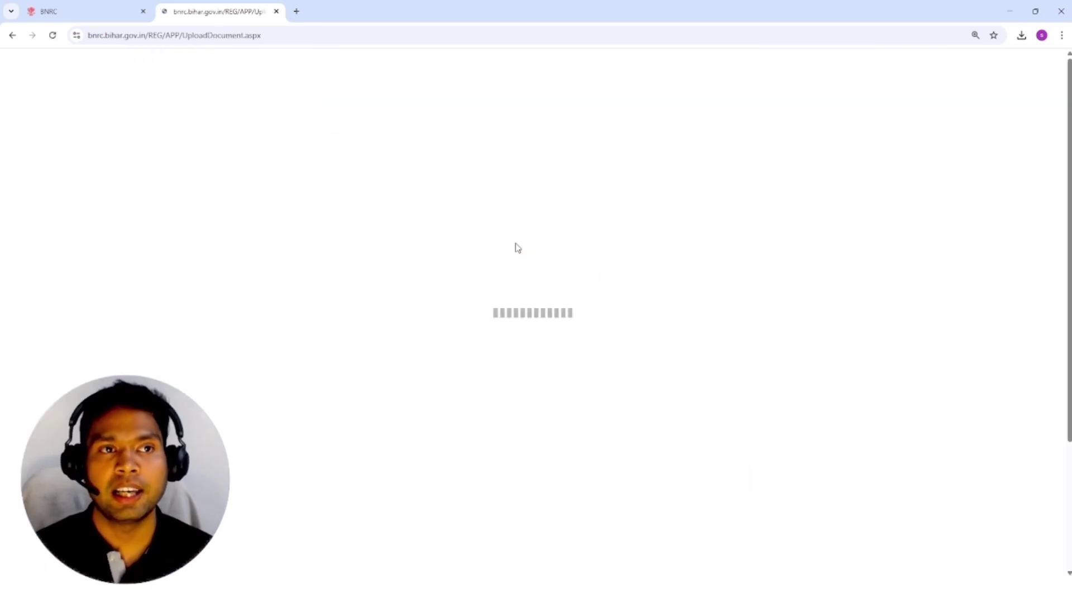
scroll(369, 223, down, 2)
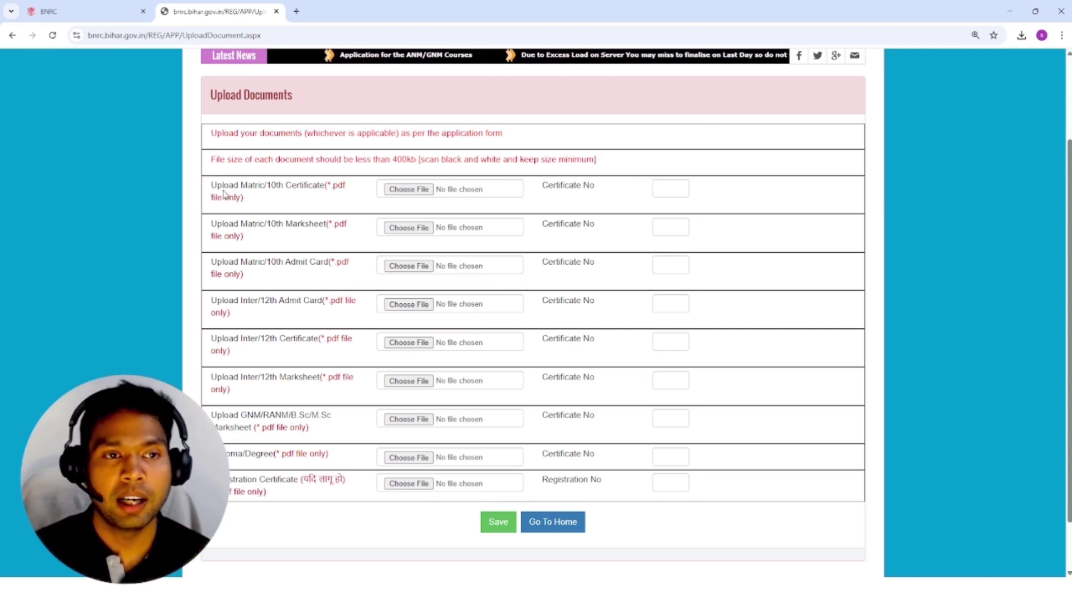
drag(222, 186, 312, 186)
drag(548, 186, 617, 187)
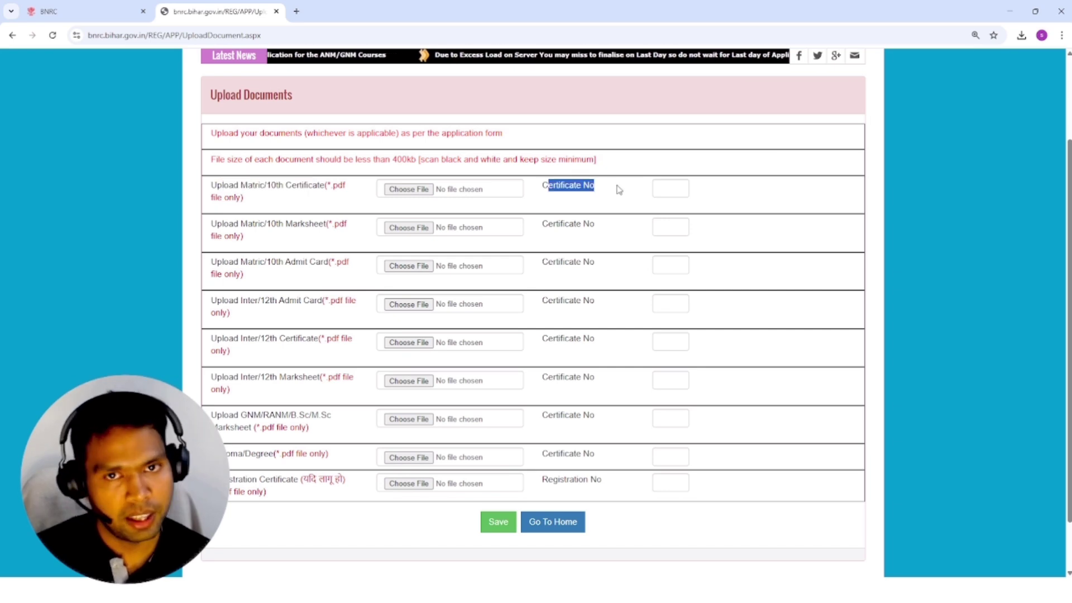
drag(218, 224, 292, 224)
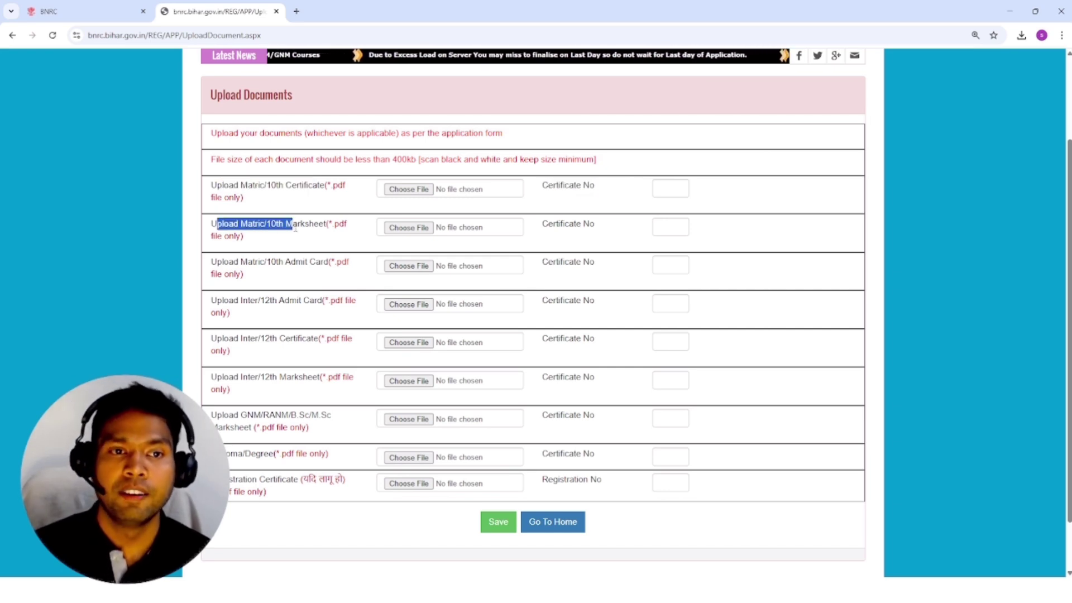
drag(268, 199, 266, 185)
Step: Examine the remaining document upload rows, from the Inter/12th documents to the GNM/RANM/B.Sc/M.Sc marksheet and Registration Certificate
scroll(248, 280, down, 1)
click(240, 257)
drag(250, 280, 306, 287)
scroll(306, 287, down, 1)
drag(229, 355, 291, 355)
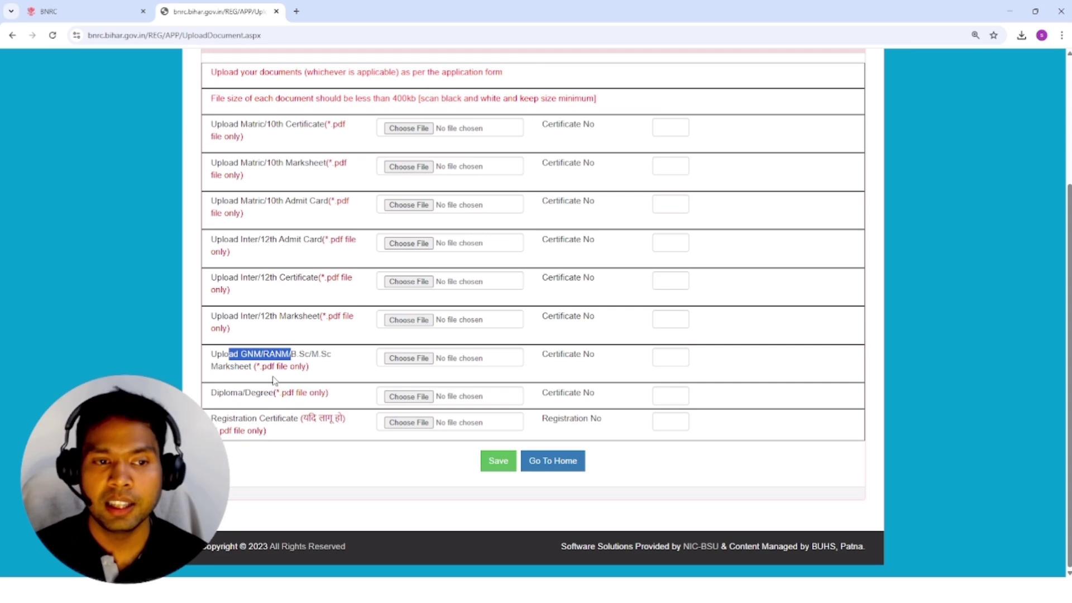
drag(219, 423, 302, 422)
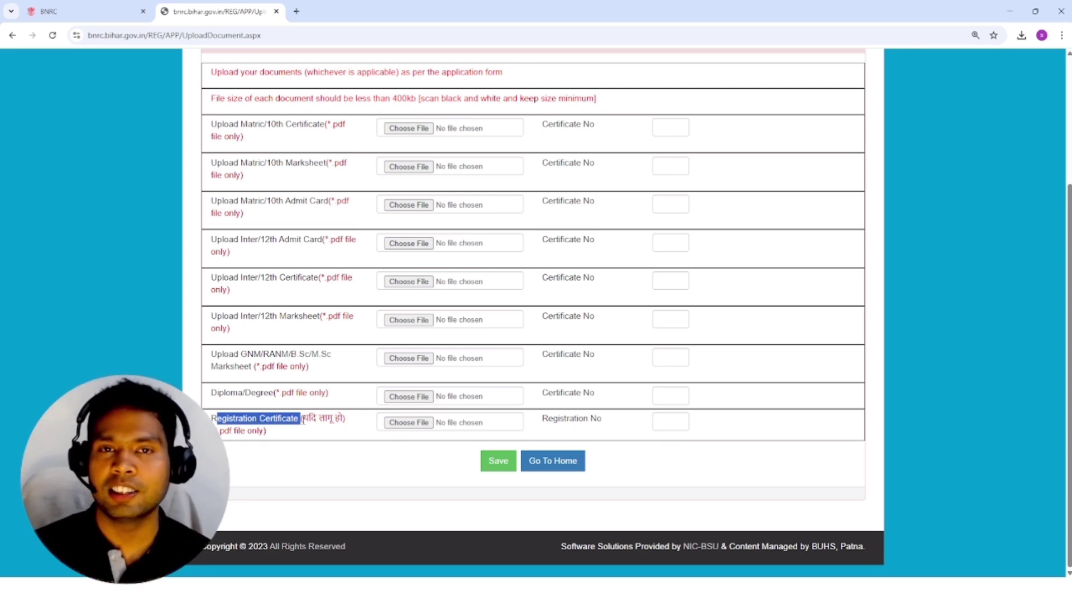
scroll(363, 346, up, 3)
scroll(304, 240, down, 3)
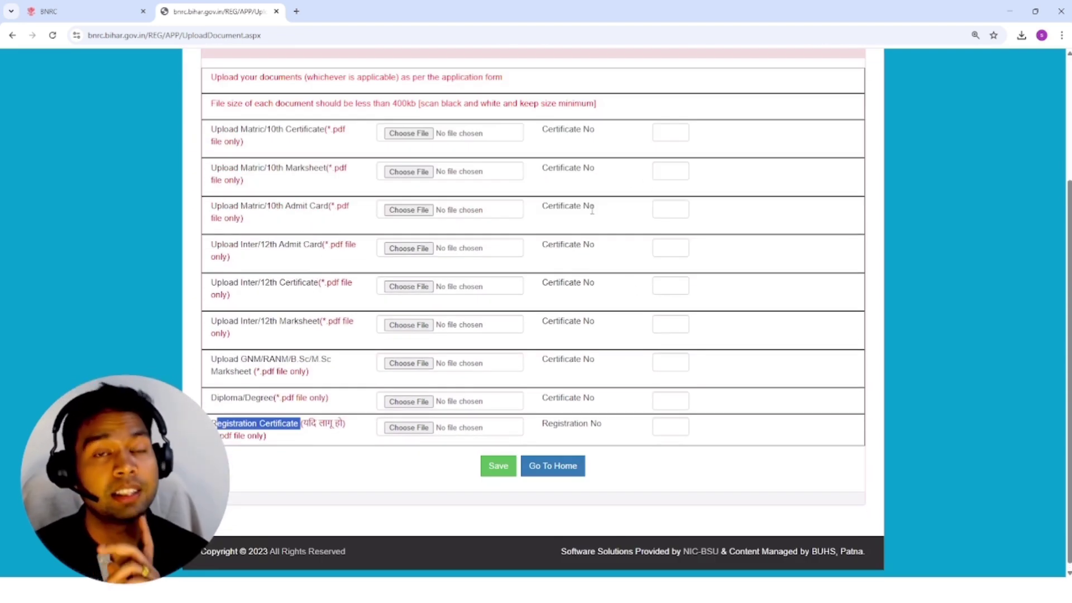
scroll(545, 165, up, 3)
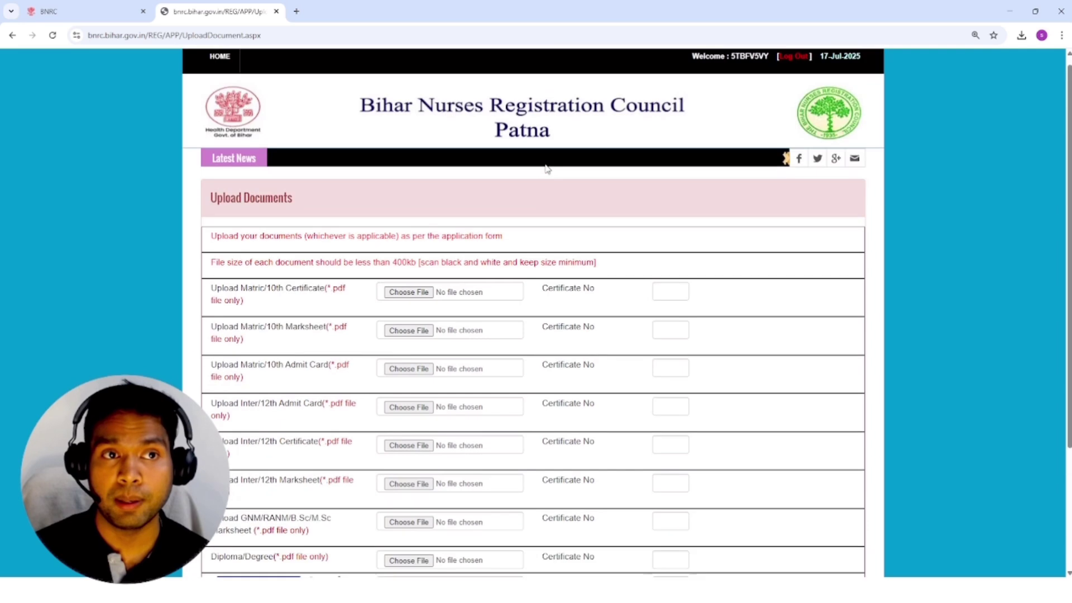
Step: Open the fee payment section from the application checklist, tick its declaration and go back without paying
click(214, 67)
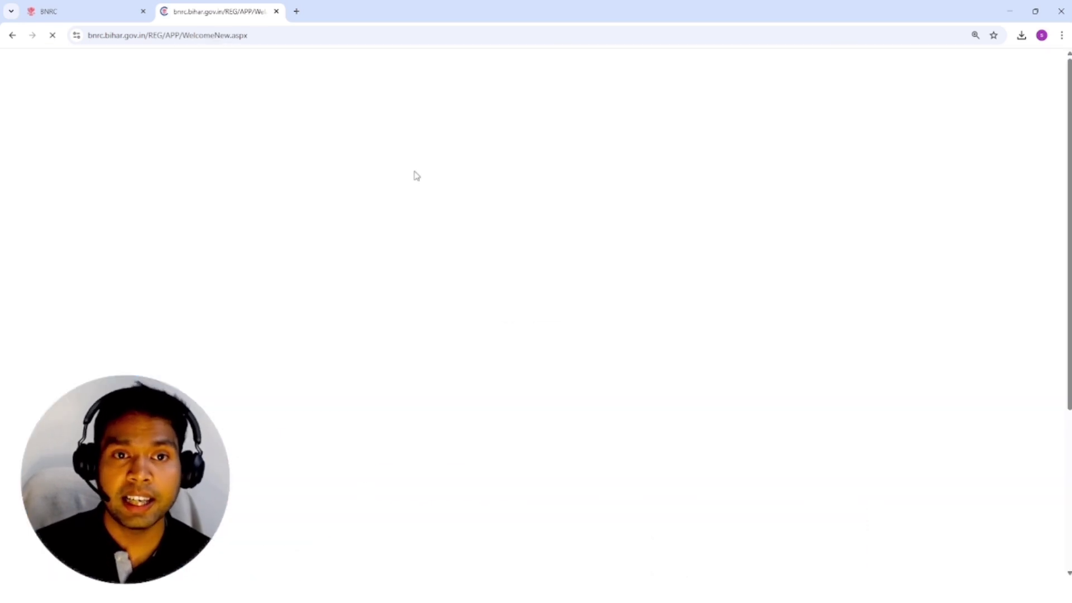
scroll(473, 223, down, 2)
click(513, 316)
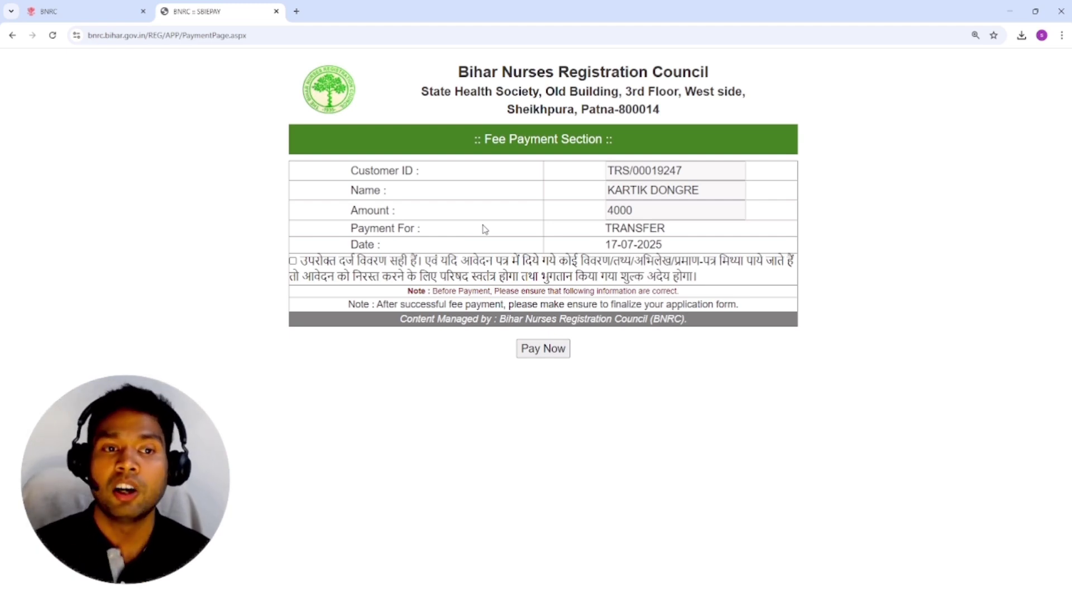
click(292, 261)
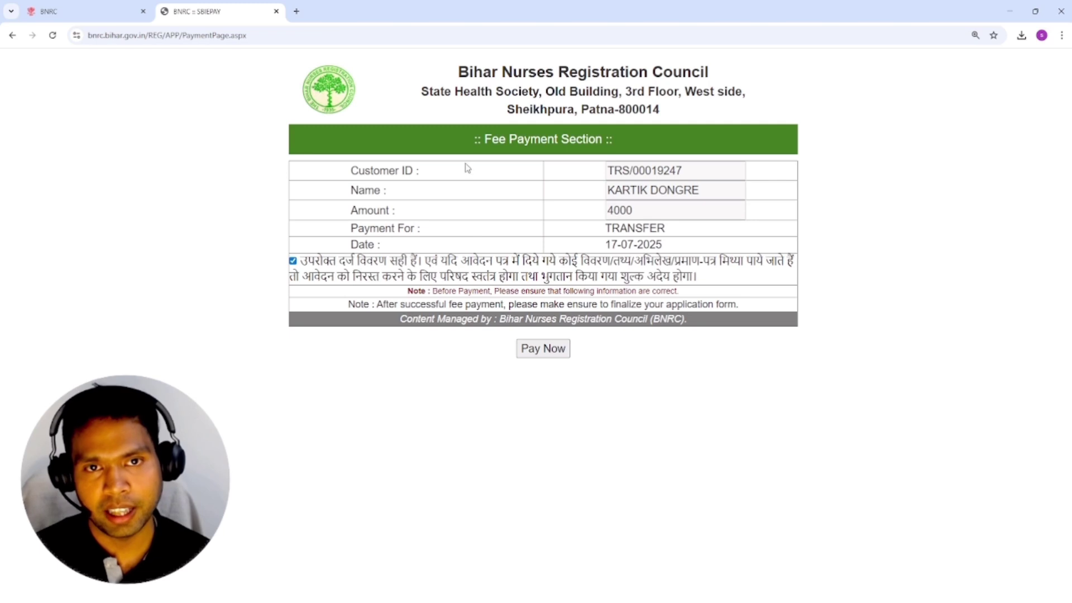
click(14, 35)
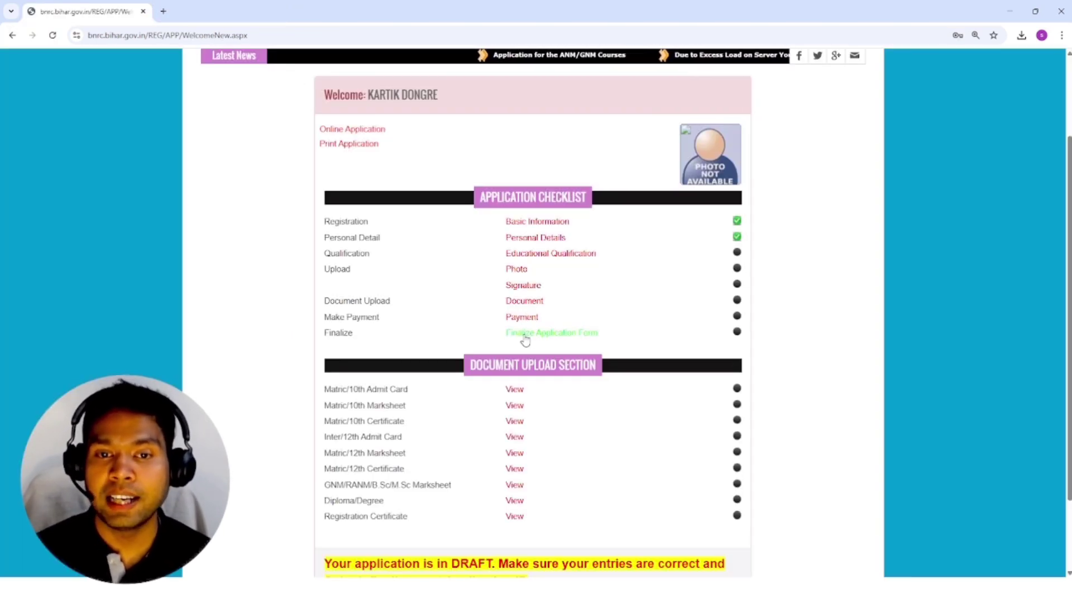
Step: Try to finalize the application form, and review the Photo and Signature page before returning to the applicant's home page
click(525, 334)
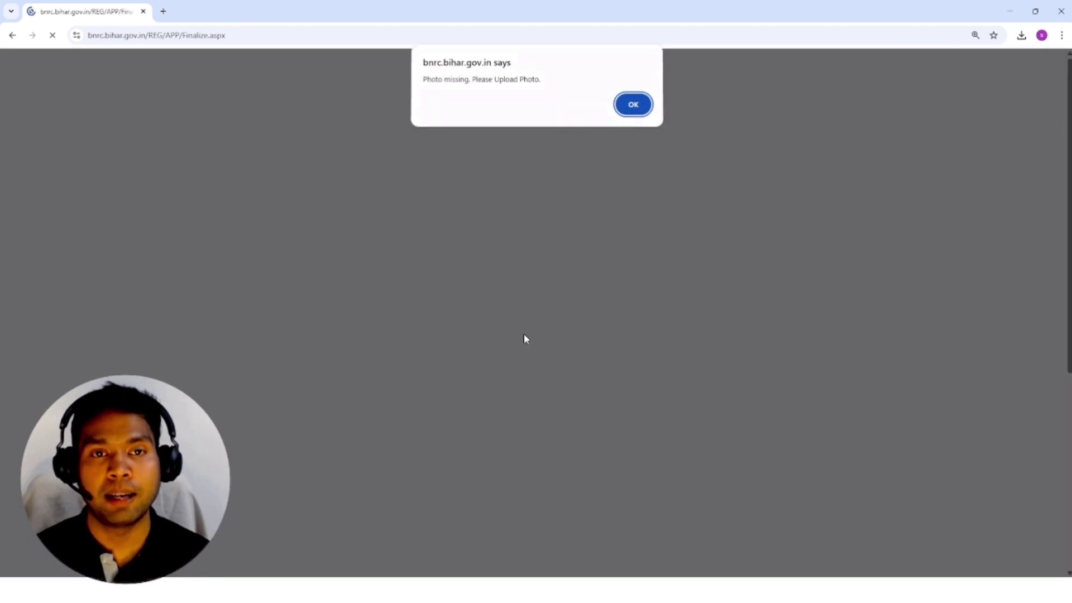
click(639, 109)
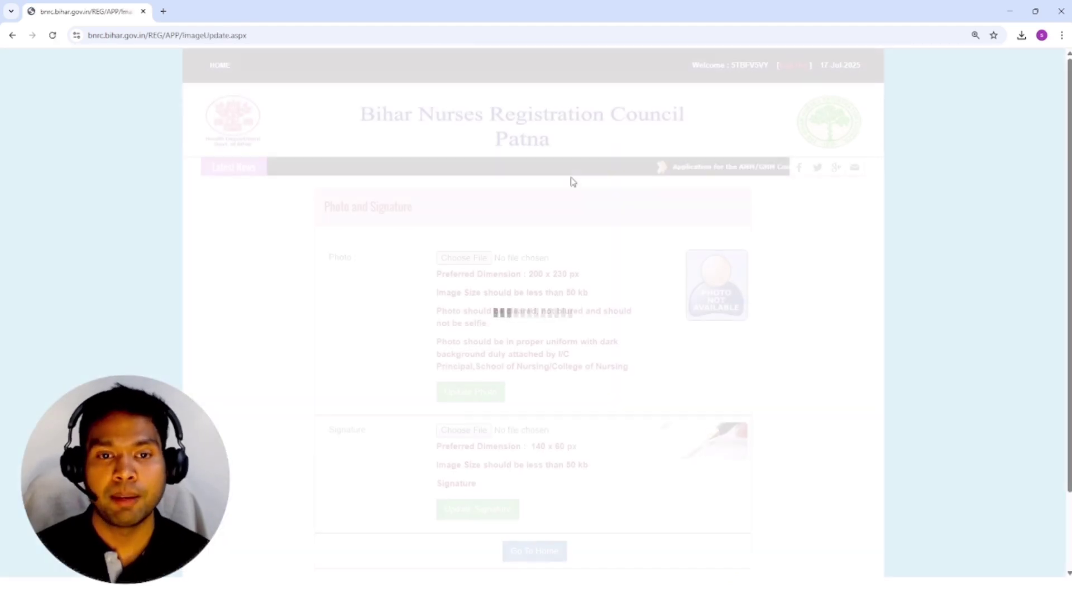
scroll(523, 280, down, 2)
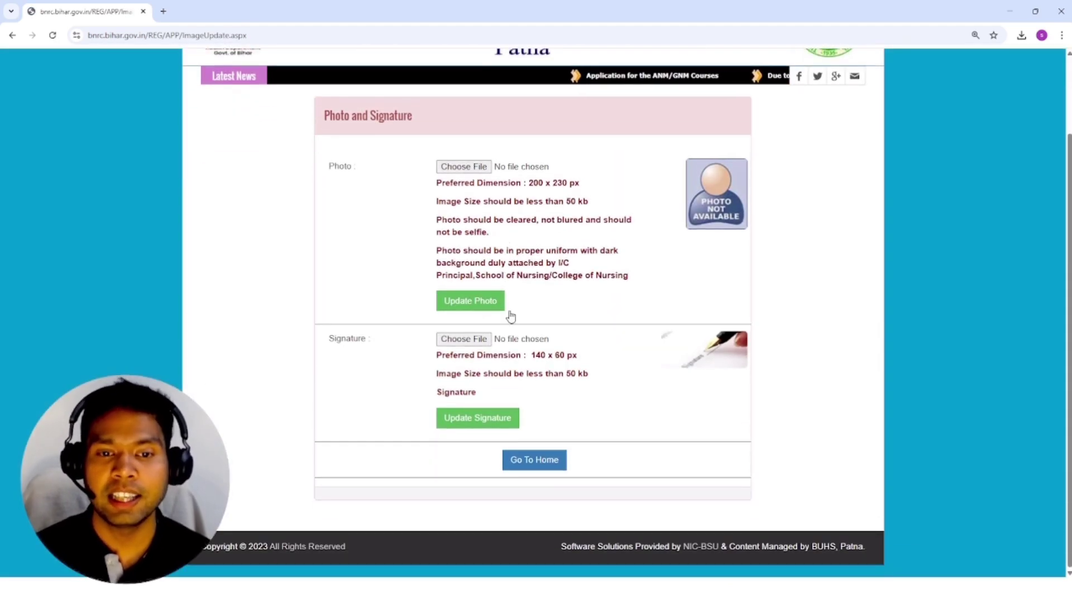
scroll(516, 363, up, 2)
scroll(522, 402, down, 2)
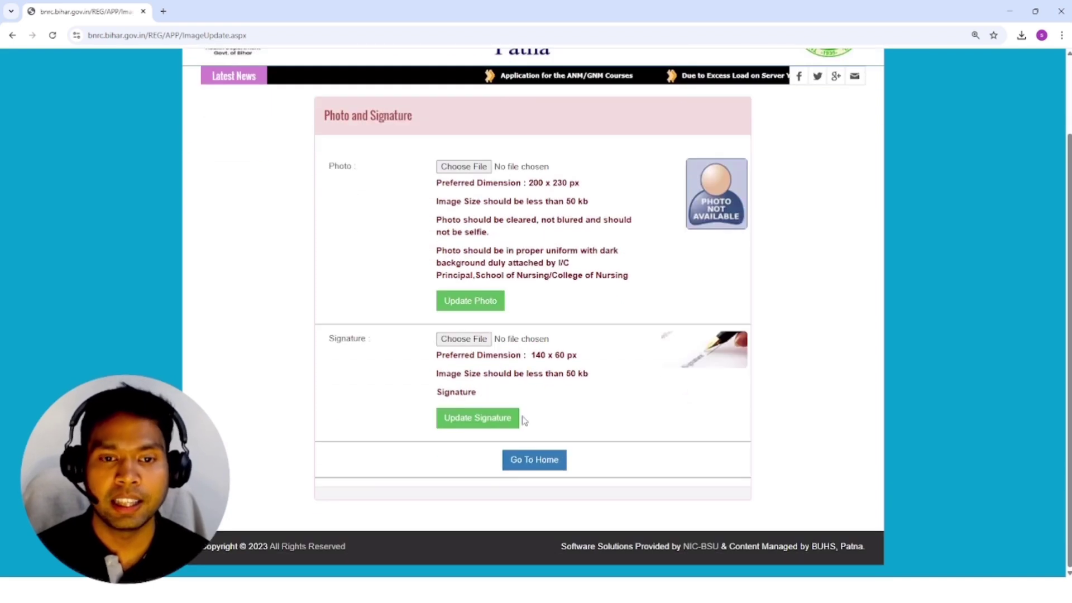
click(536, 458)
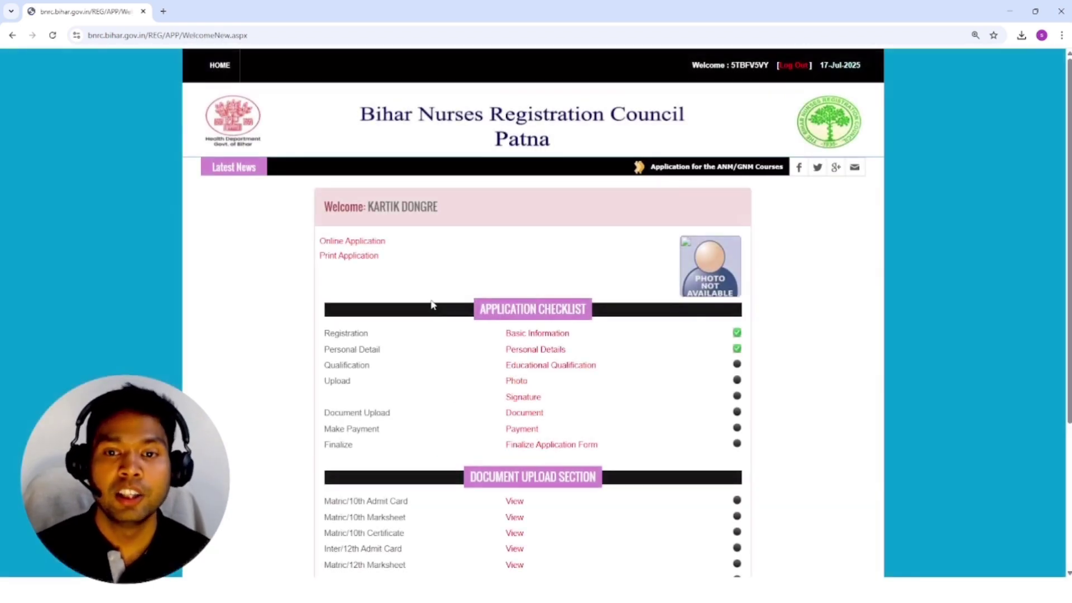
Step: Examine the Application Checklist and the documents listed in the Document Upload Section
scroll(433, 304, down, 2)
scroll(440, 304, down, 2)
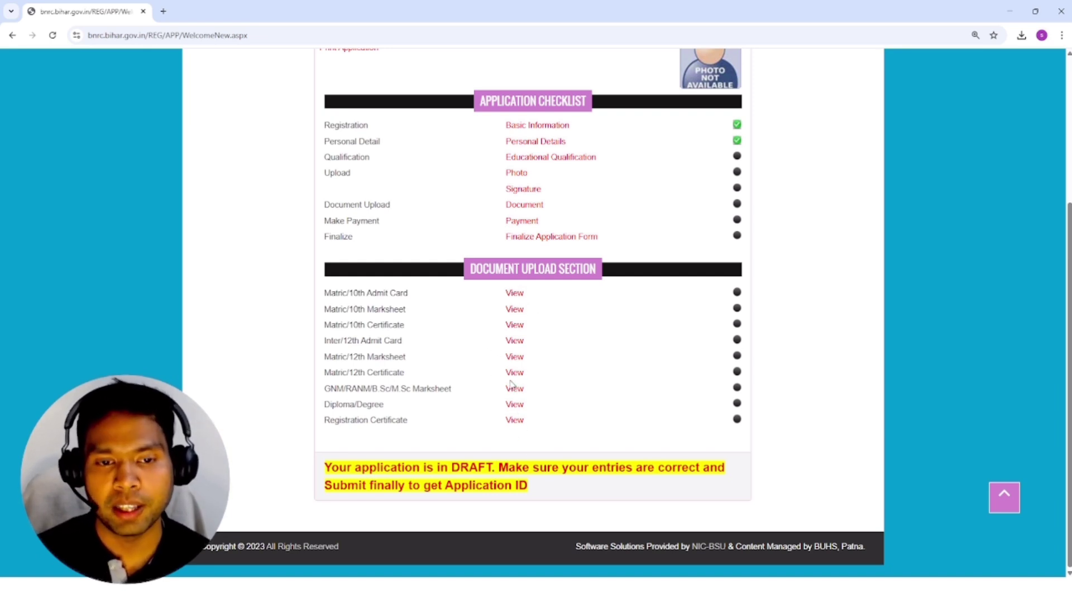
scroll(511, 384, up, 2)
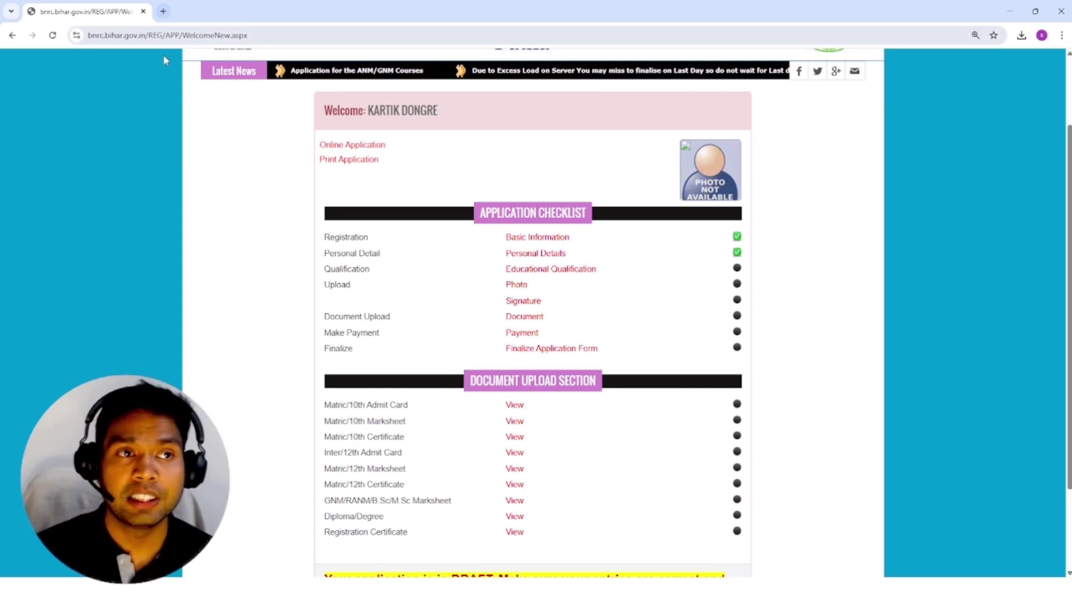
scroll(172, 136, up, 2)
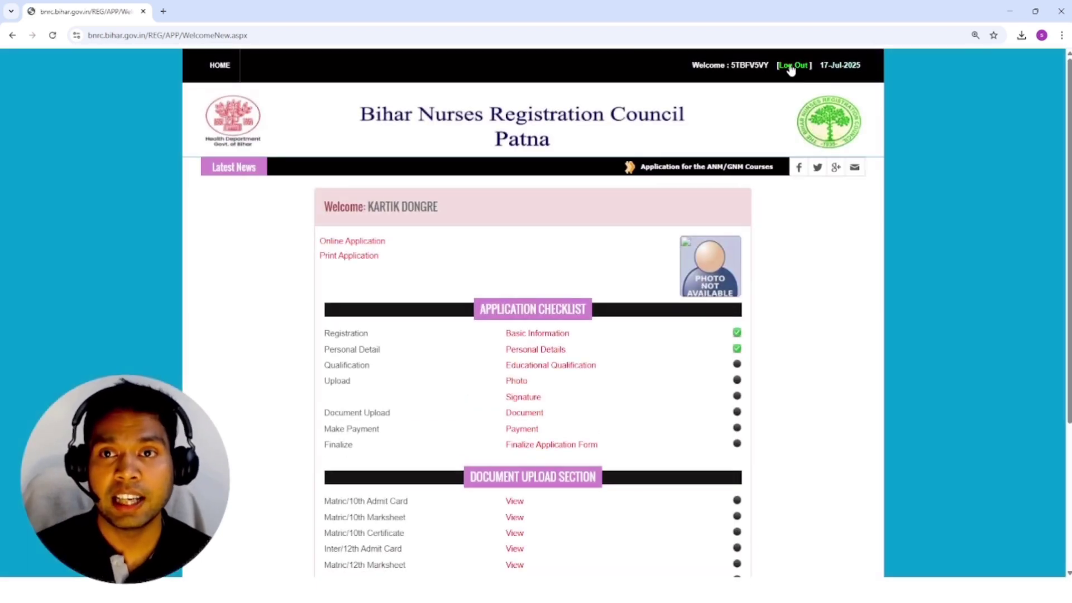
Step: Log out of the applicant account and open the application form for transfer registration
click(790, 68)
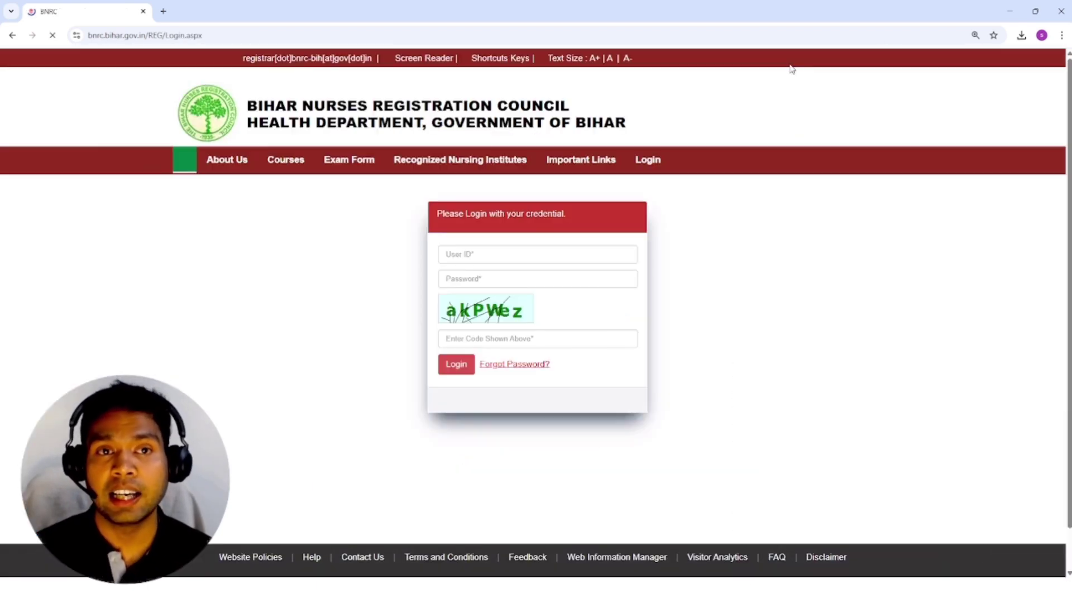
mouse_move(625, 168)
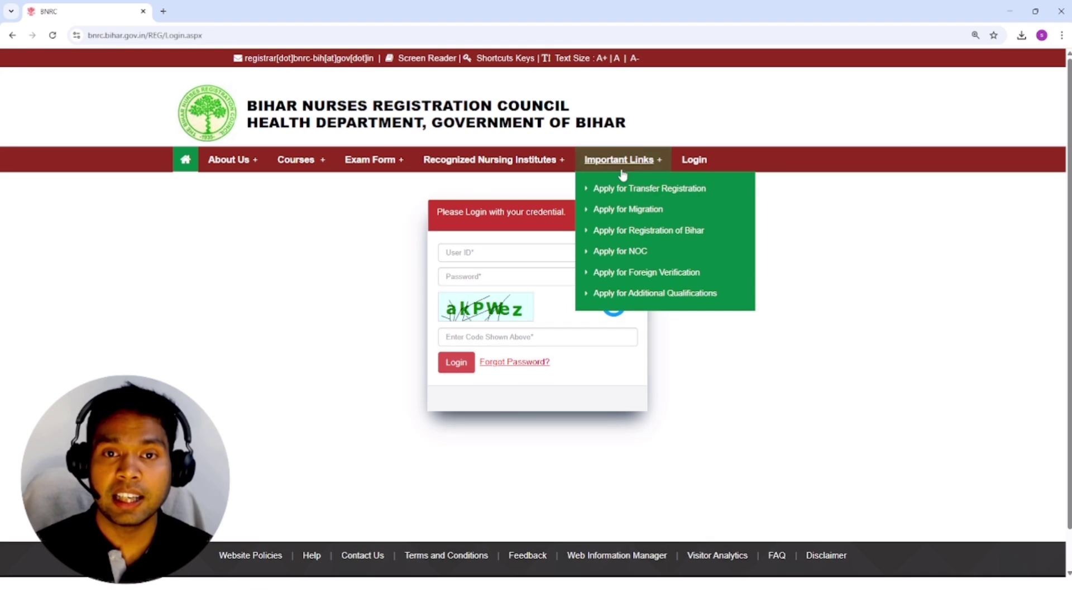
click(624, 191)
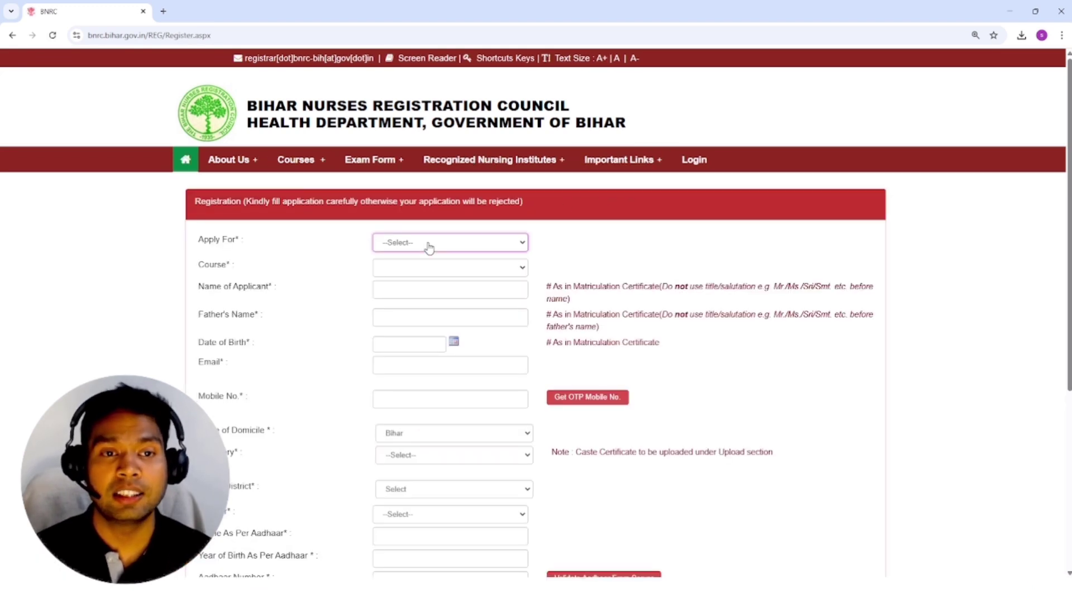